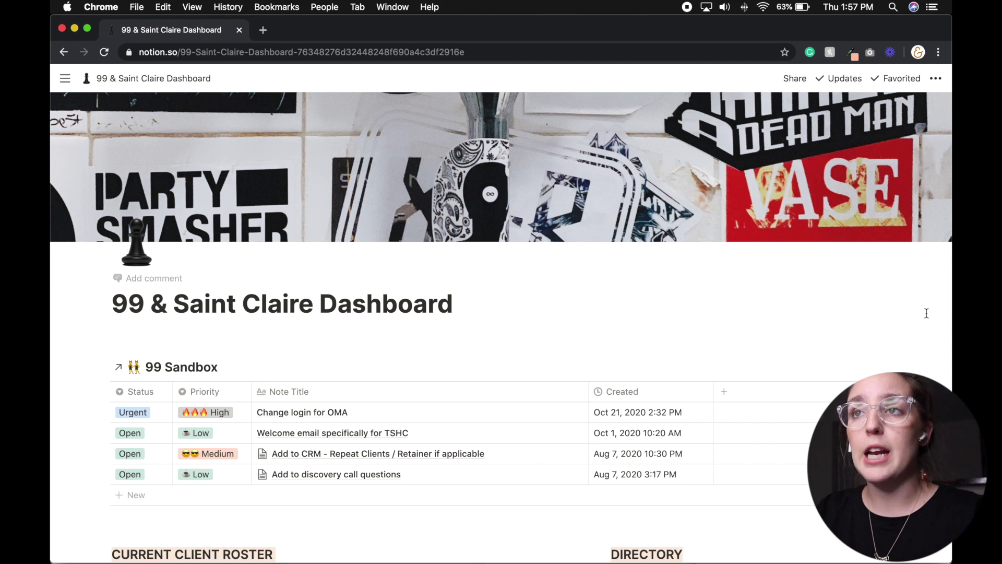
Step: Add a Sandbox table entry titled 'New DLAB structure, add process mapping'
scroll(926, 313, down, 3)
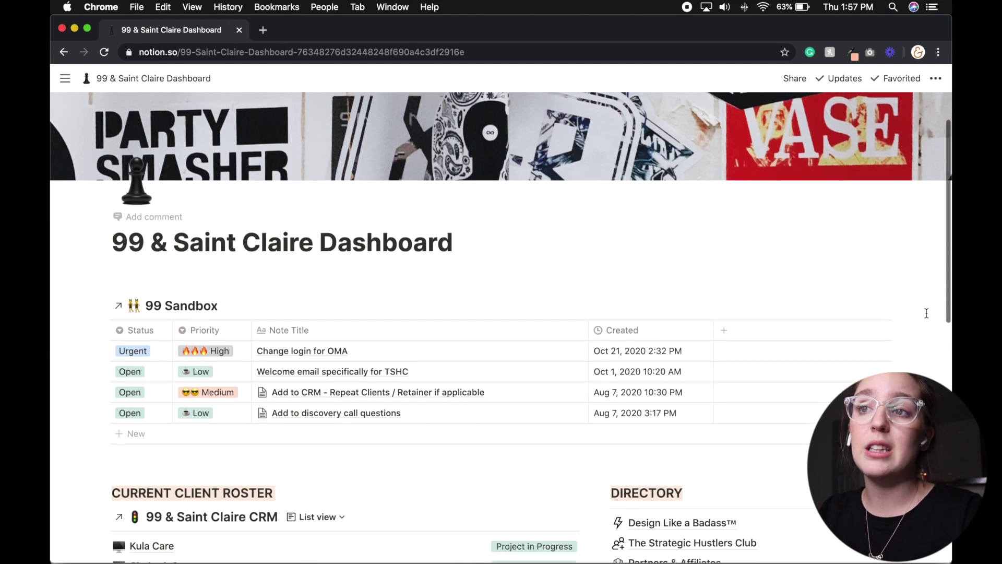
scroll(926, 313, down, 1)
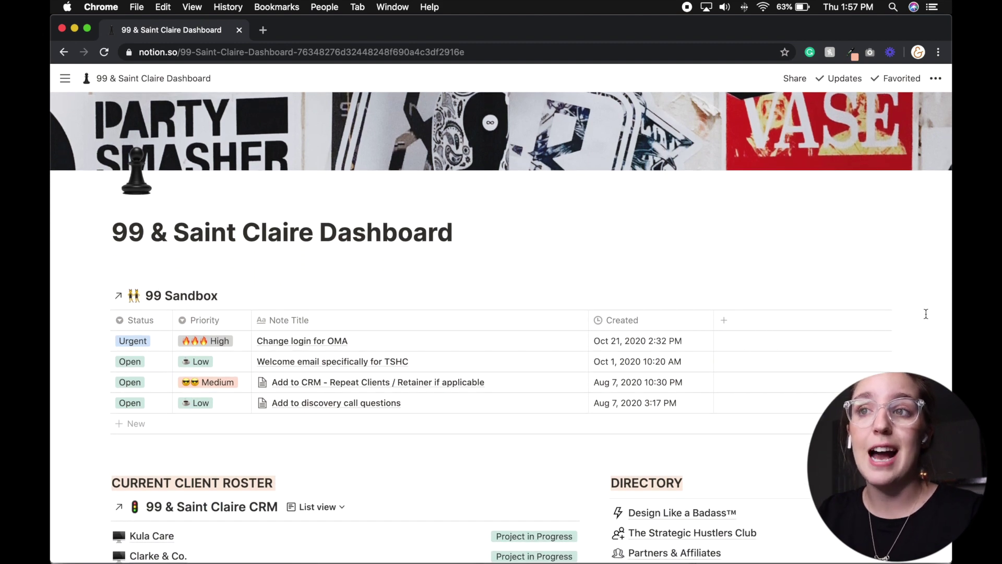
scroll(914, 317, down, 10)
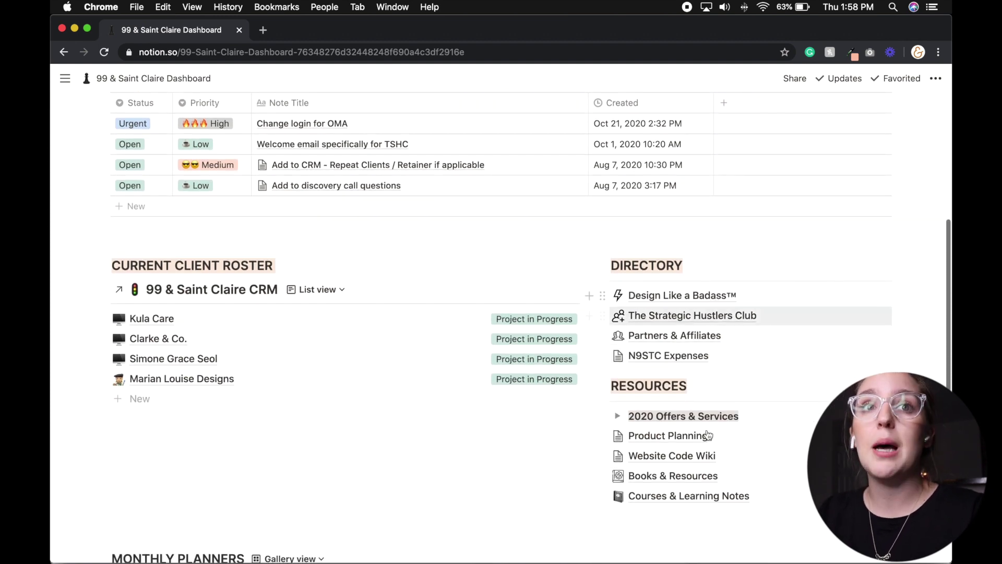
scroll(902, 209, up, 1)
scroll(901, 209, up, 12)
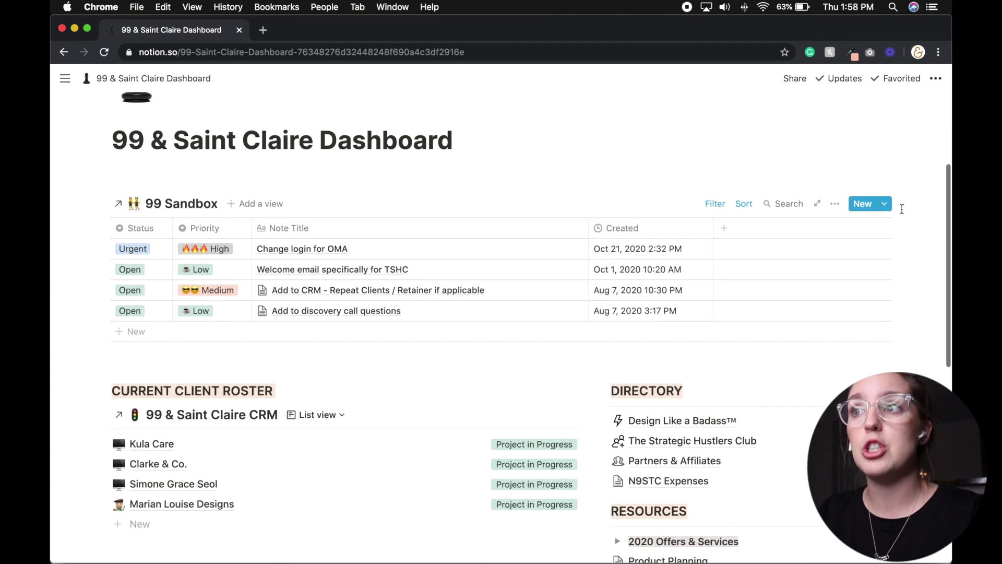
scroll(902, 211, up, 2)
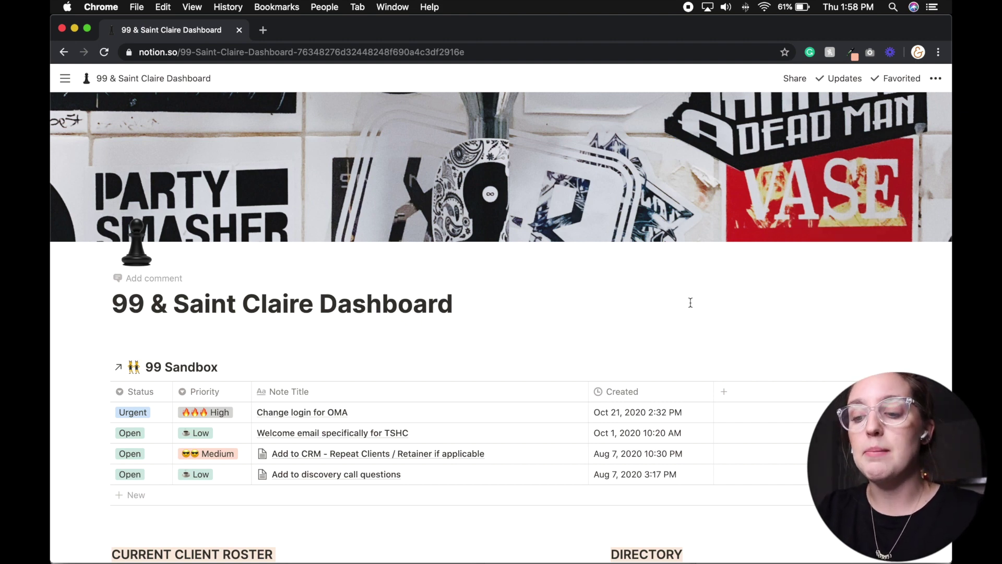
scroll(689, 301, down, 5)
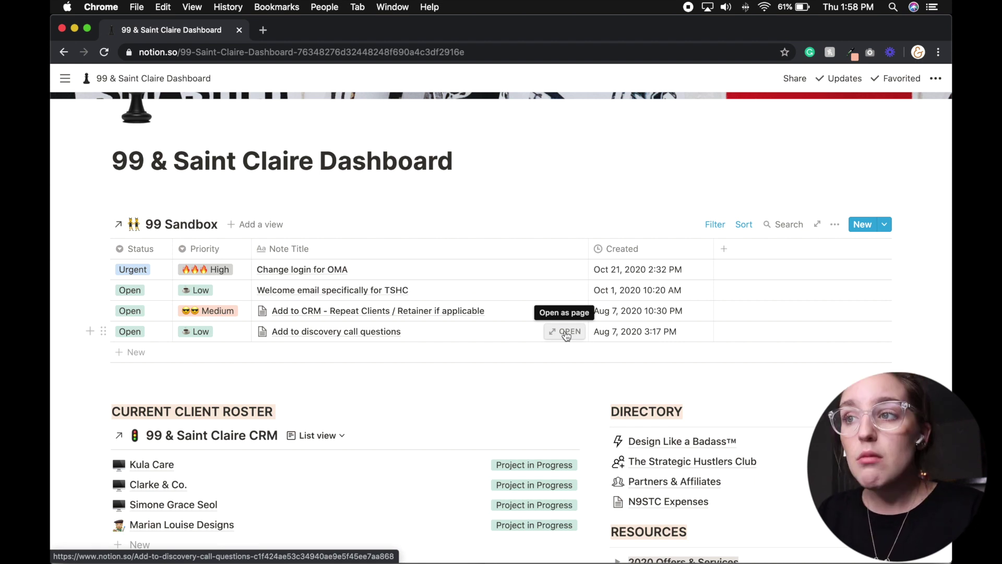
click(566, 333)
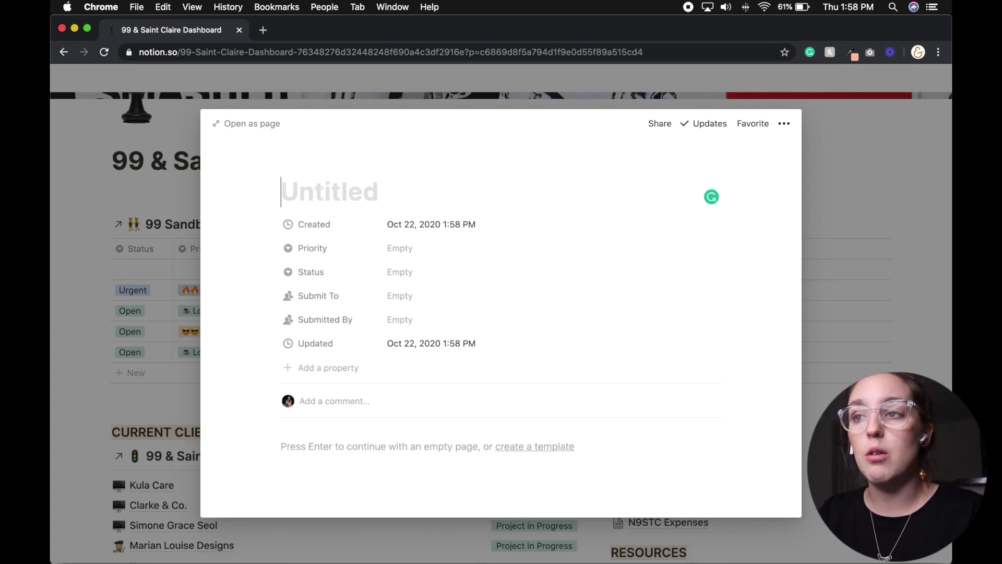
text(New DLAB s)
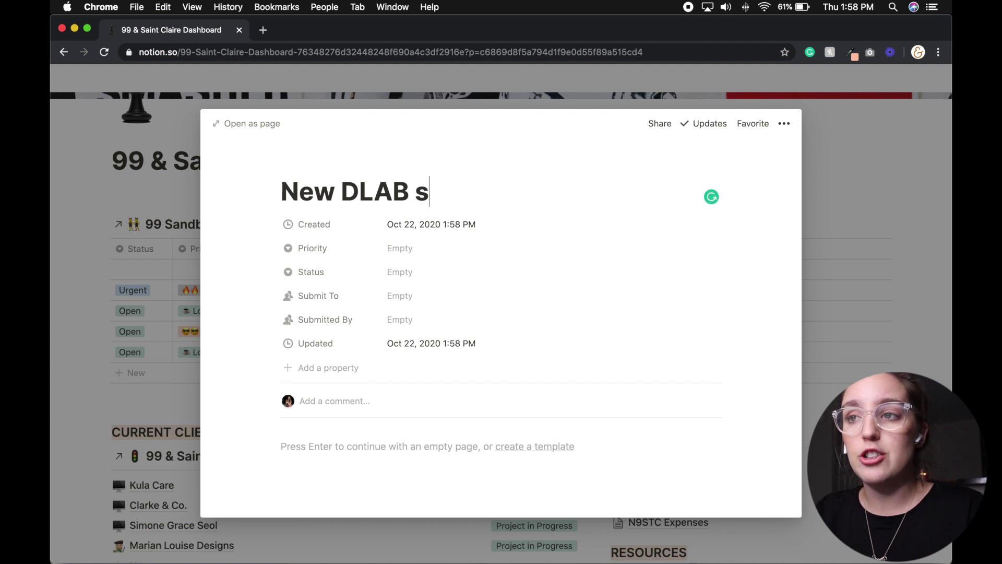
text(tructure, )
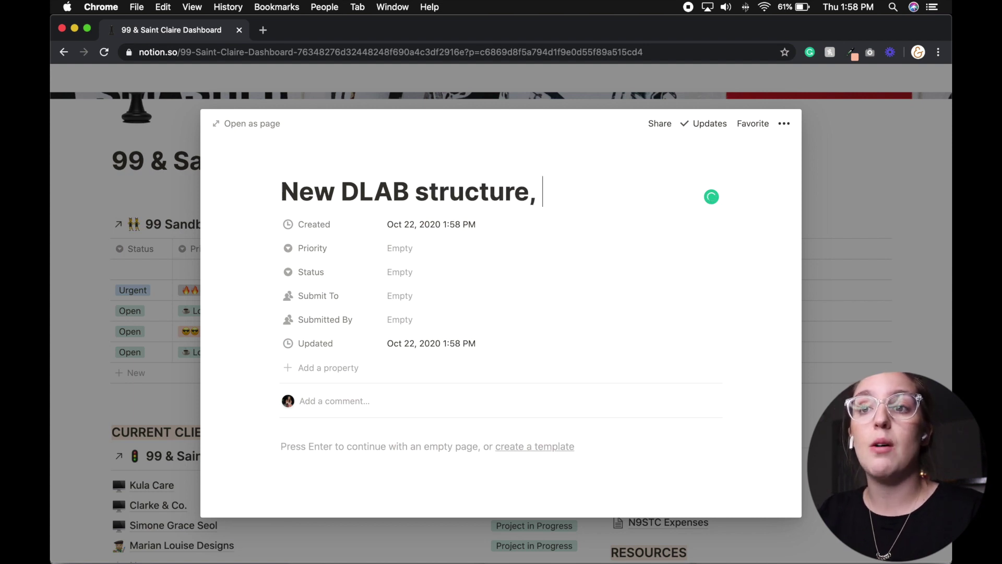
text(acd )
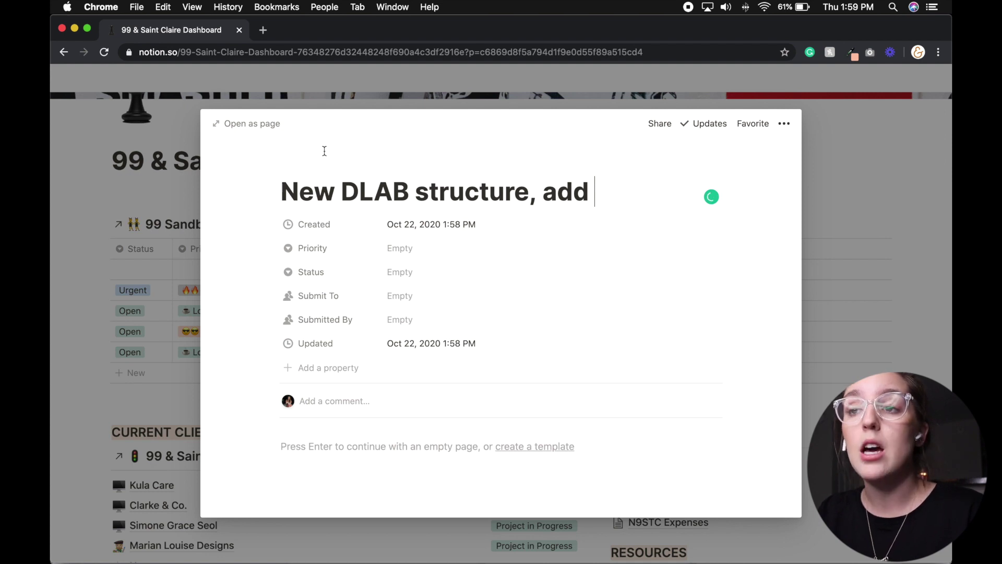
text(process mapping)
click(895, 224)
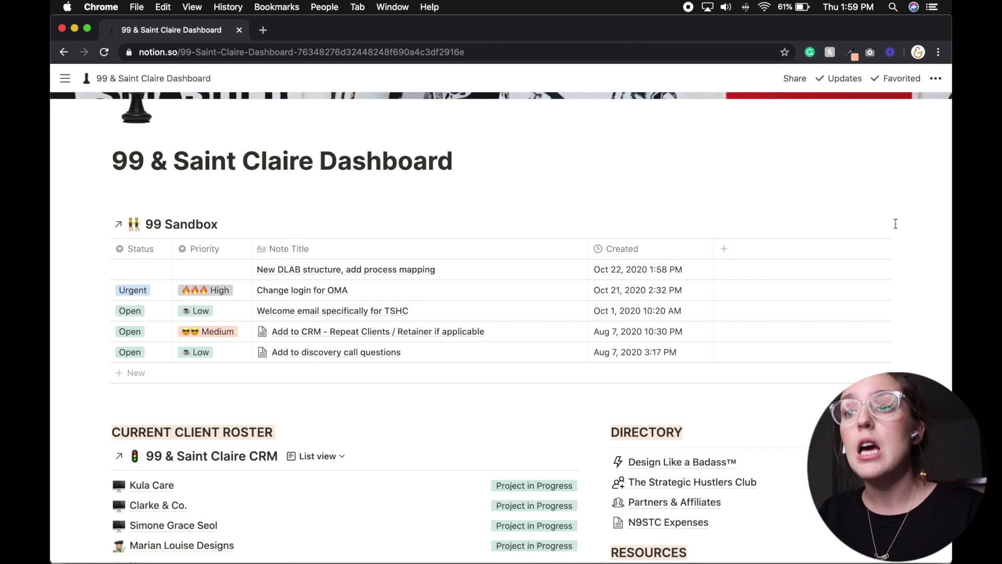
Step: Set the new entry's Priority to Medium and its Status to Urgent
click(223, 266)
click(227, 329)
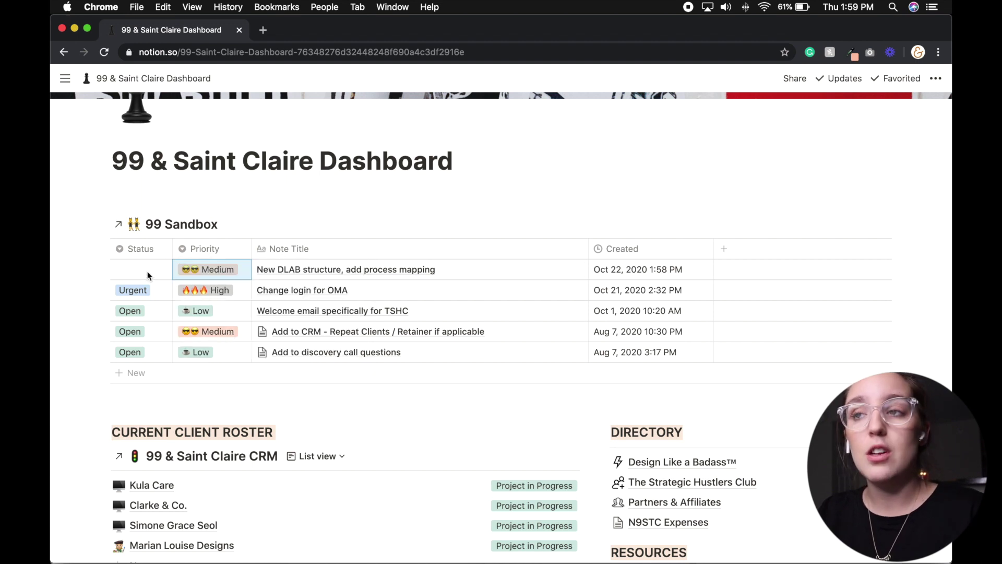
click(147, 270)
click(148, 328)
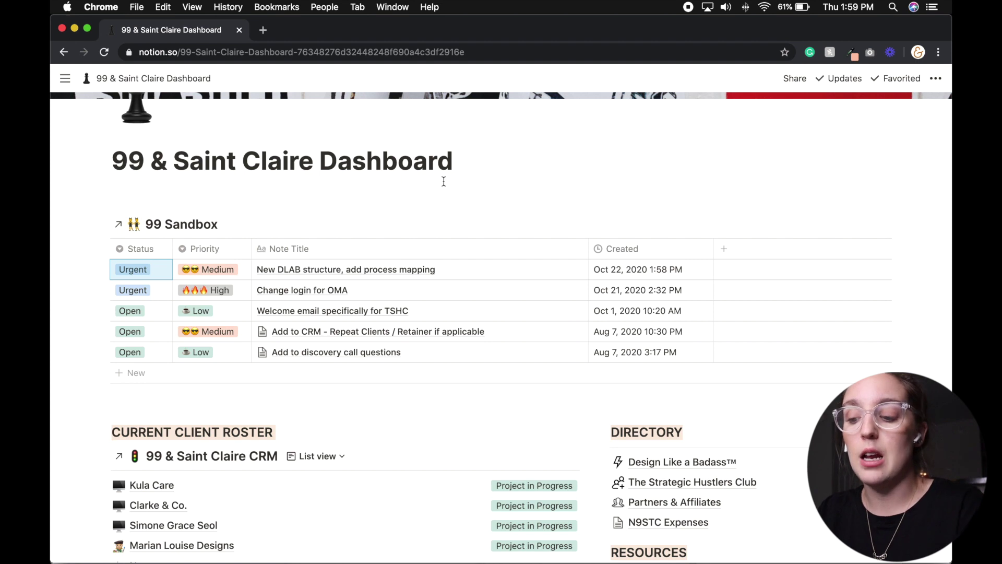
scroll(906, 270, down, 2)
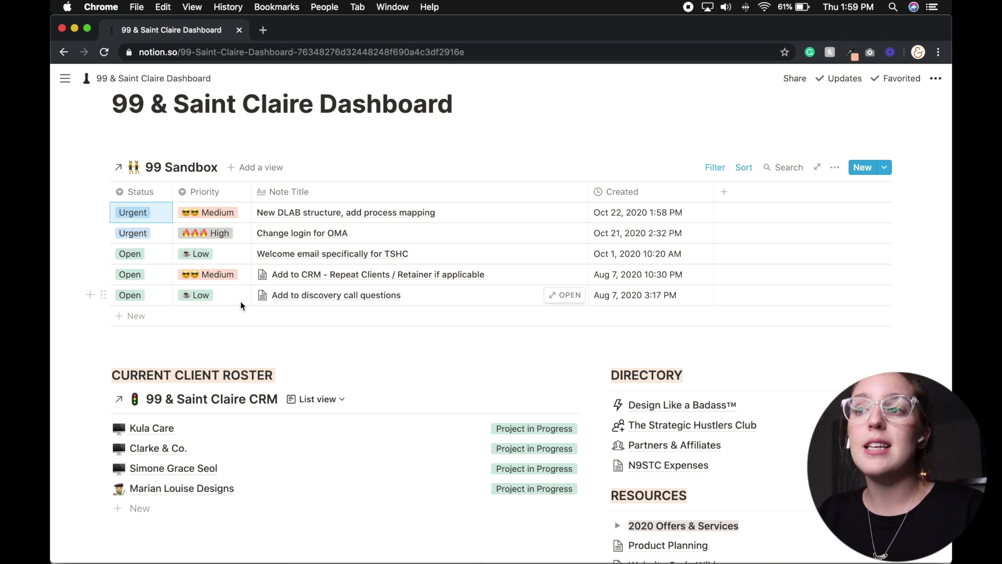
Step: Dismiss the CRM filter popover and open Partners & Affiliates from the Directory
scroll(467, 340, down, 3)
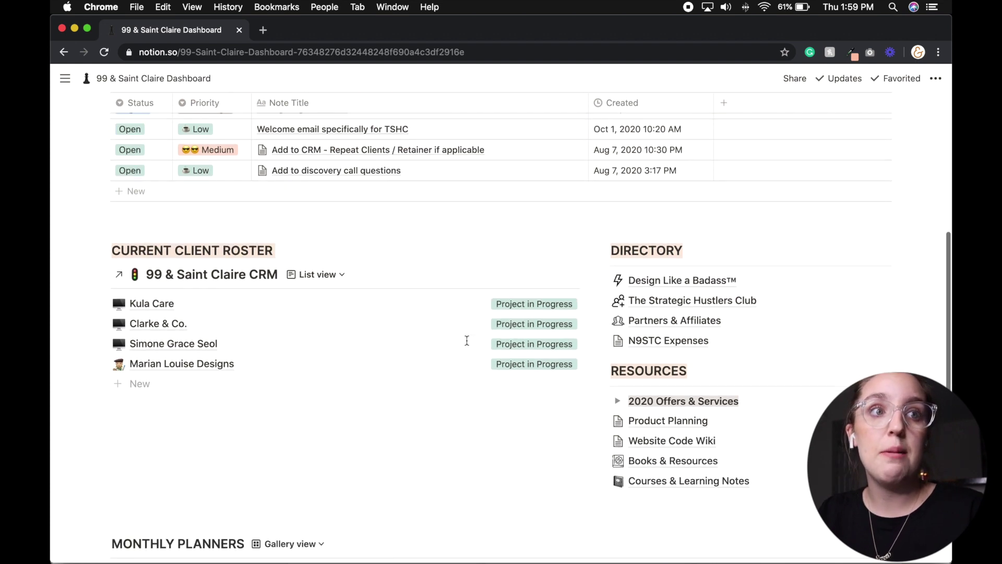
scroll(467, 340, down, 2)
scroll(467, 340, down, 2)
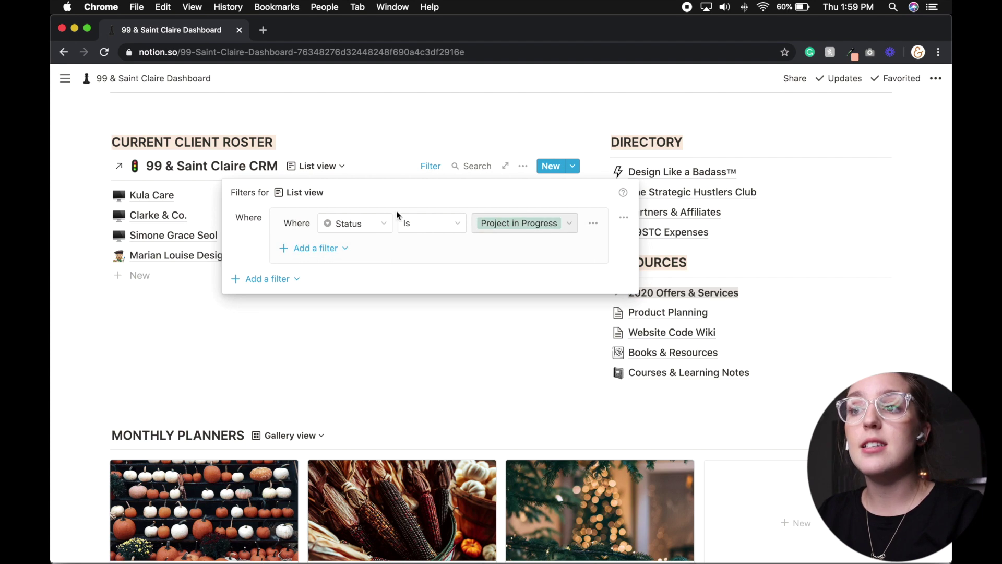
click(463, 339)
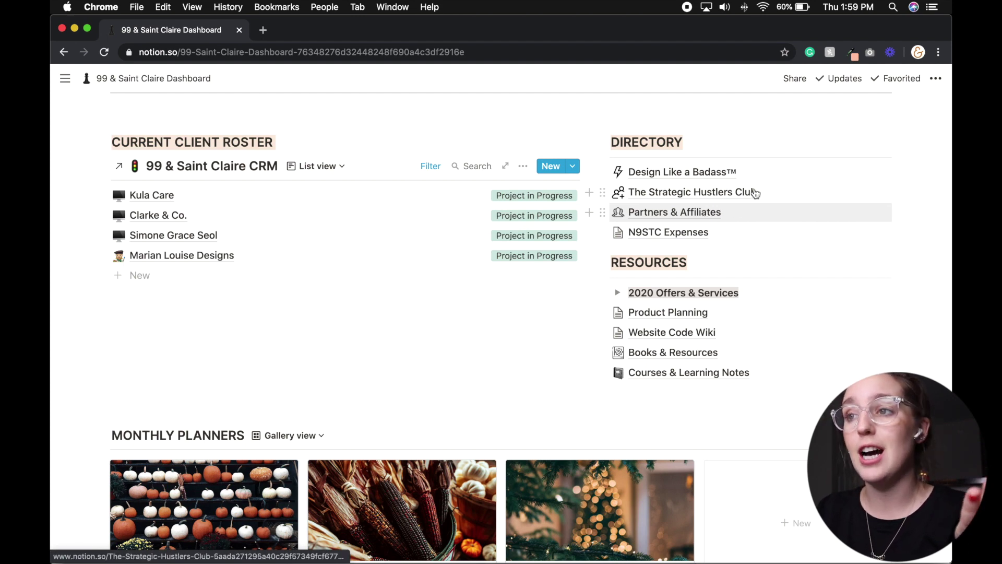
click(735, 219)
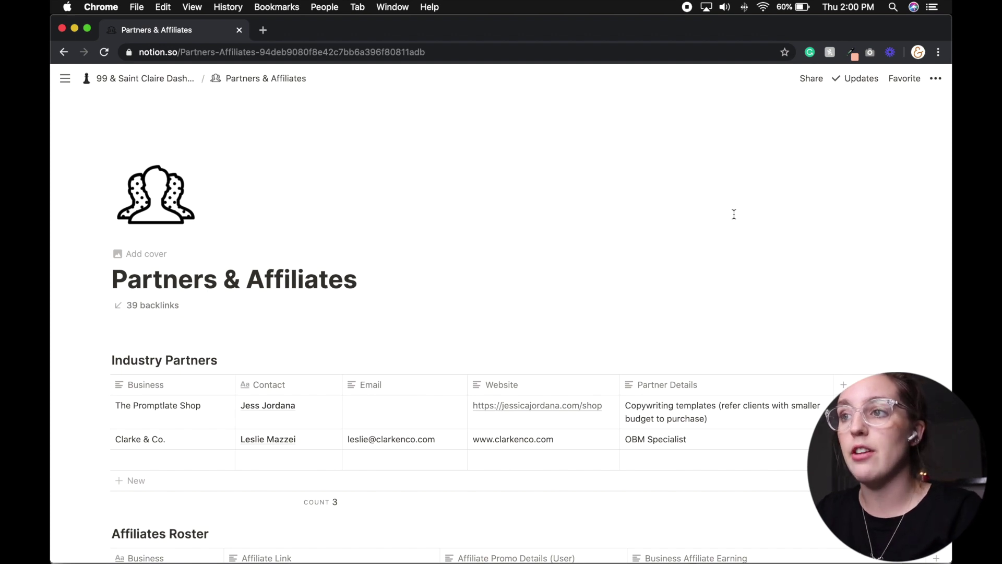
Step: Check the Square affiliate's promo cell, then return to the 99 & Saint Claire Dashboard
scroll(734, 214, down, 10)
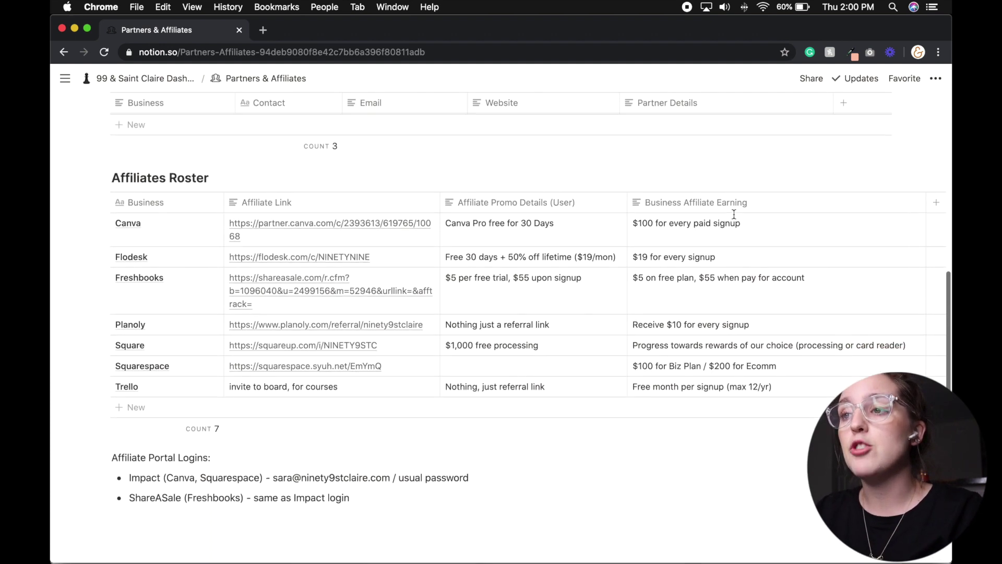
scroll(734, 218, down, 1)
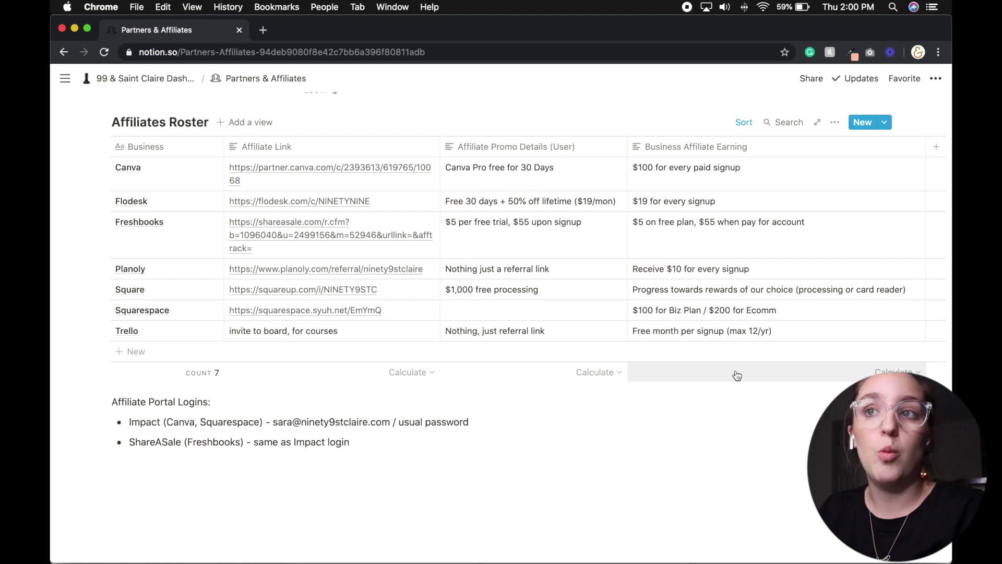
scroll(737, 376, up, 2)
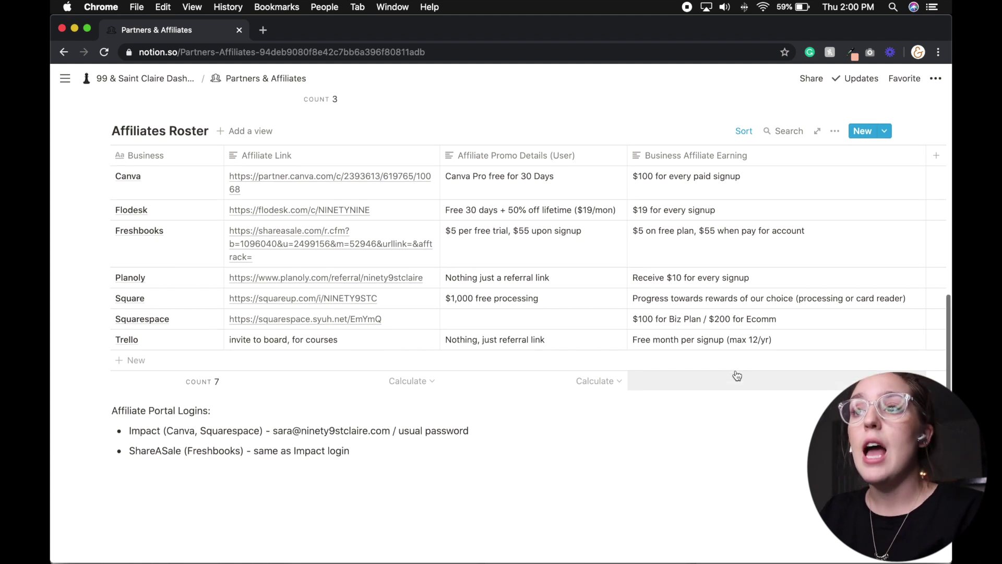
click(571, 321)
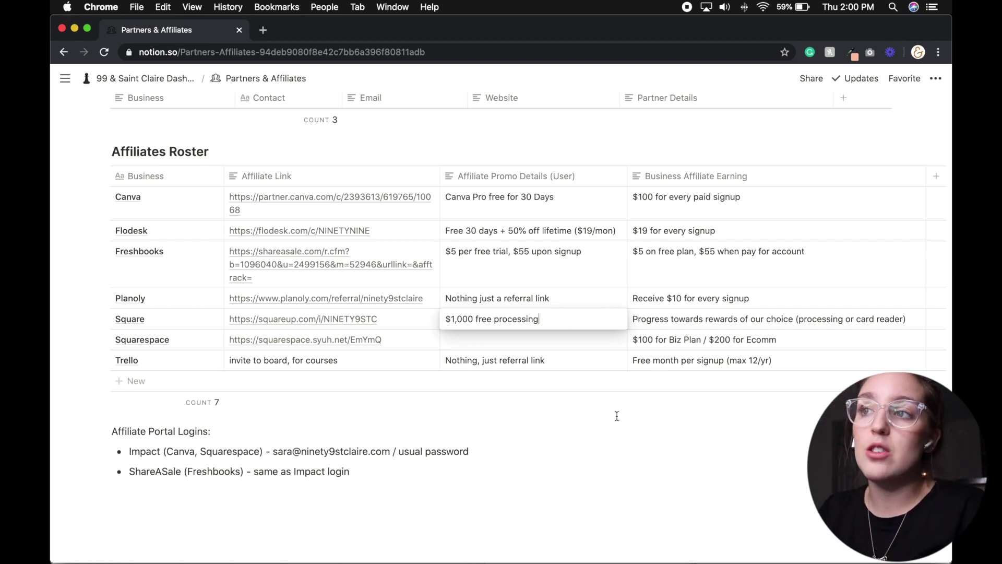
key(Escape)
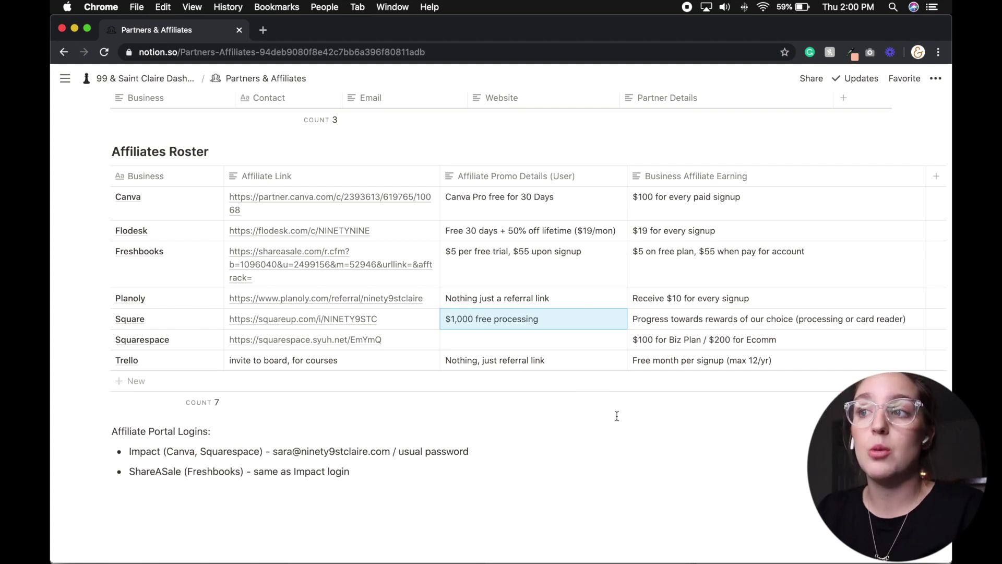
click(172, 81)
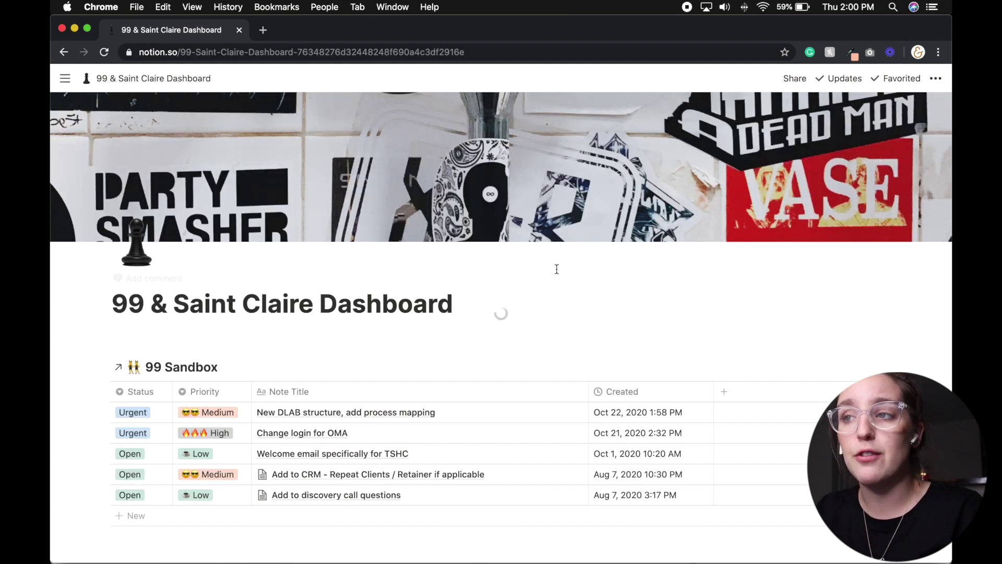
Step: Preview the October 2020 card from the Monthly Planners gallery
scroll(557, 269, down, 15)
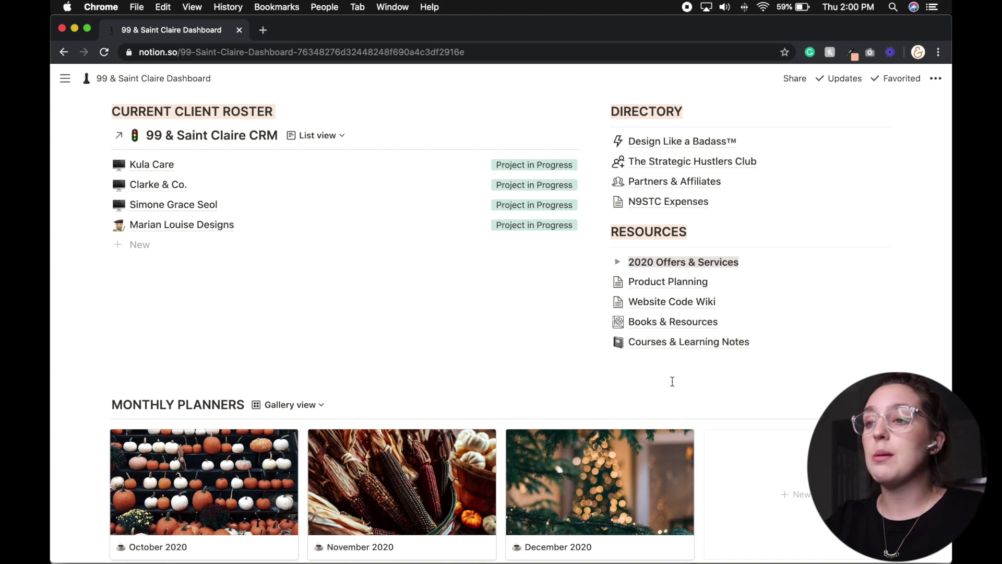
scroll(672, 381, down, 5)
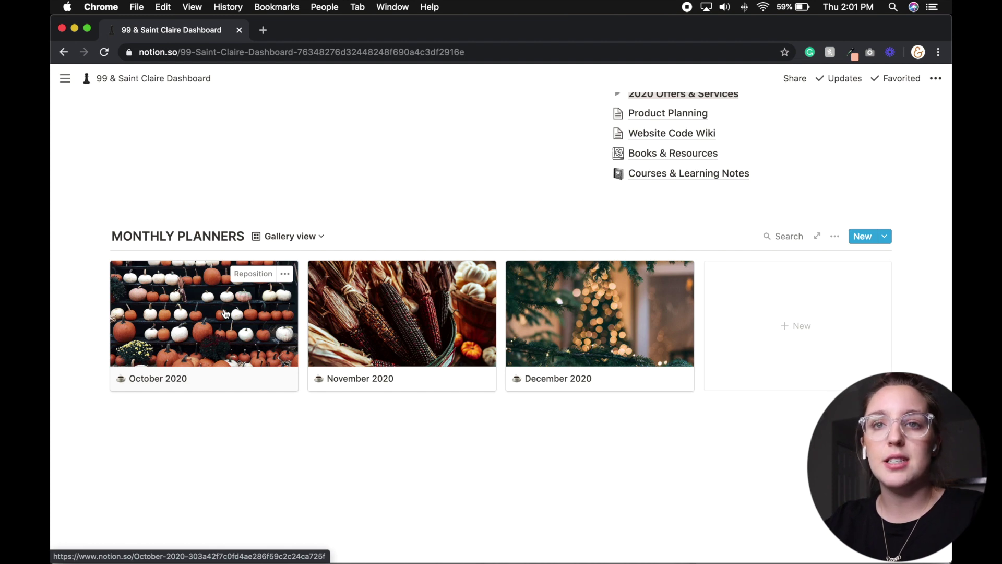
click(225, 313)
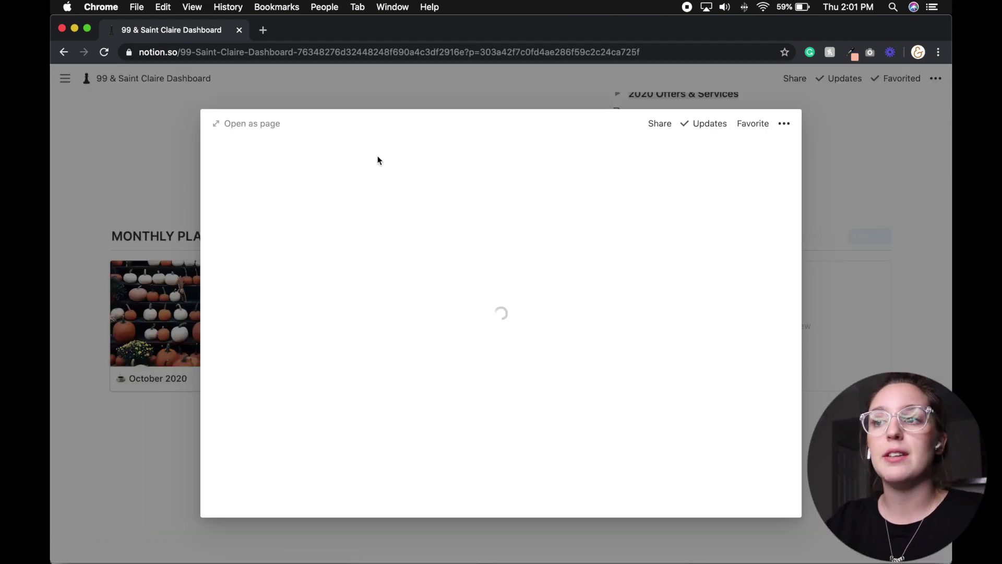
Step: Open October 2020 as a full page, then open its 10/14/2020 CEO Schedule entry as a full page
click(278, 124)
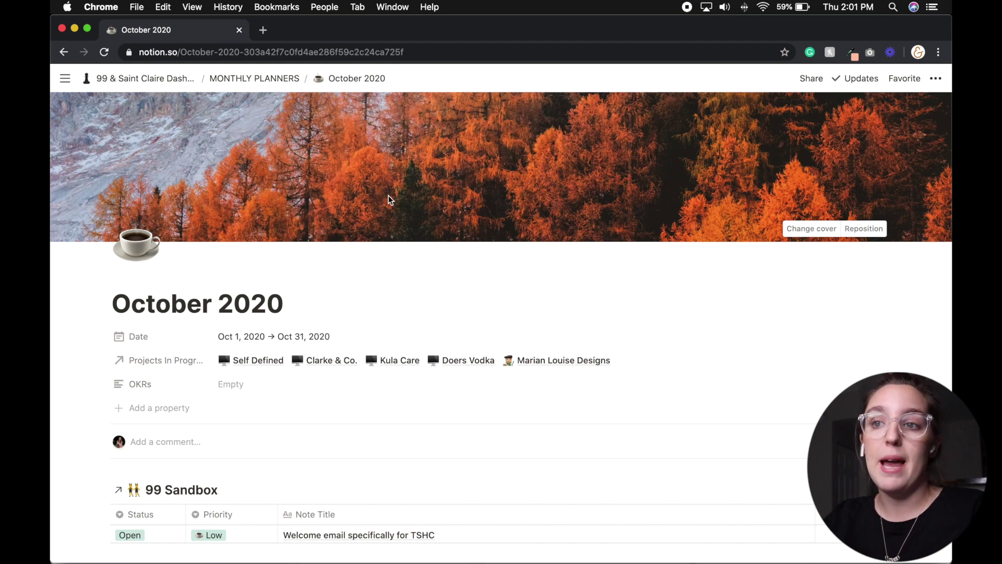
scroll(389, 195, down, 5)
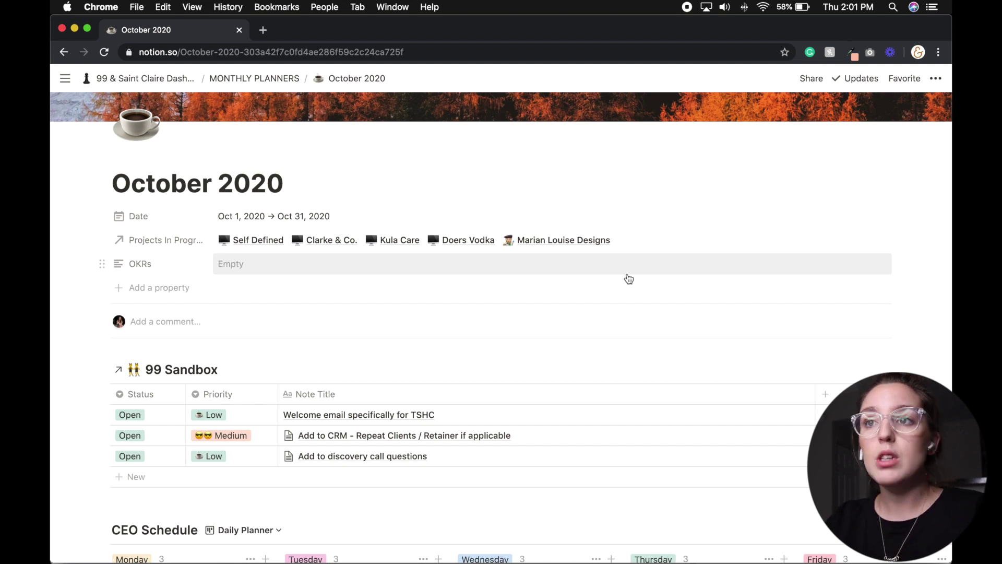
scroll(629, 278, down, 8)
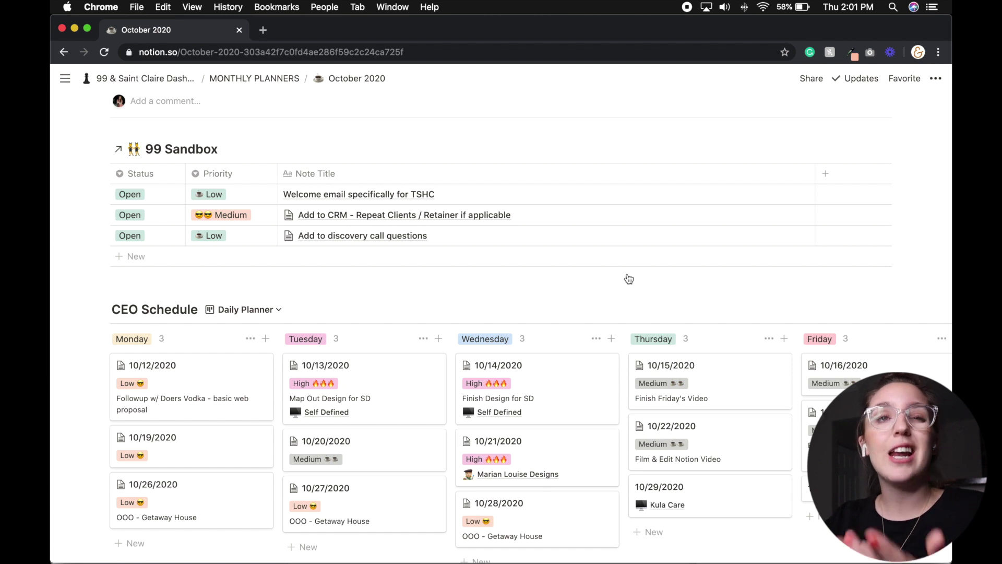
scroll(629, 279, down, 6)
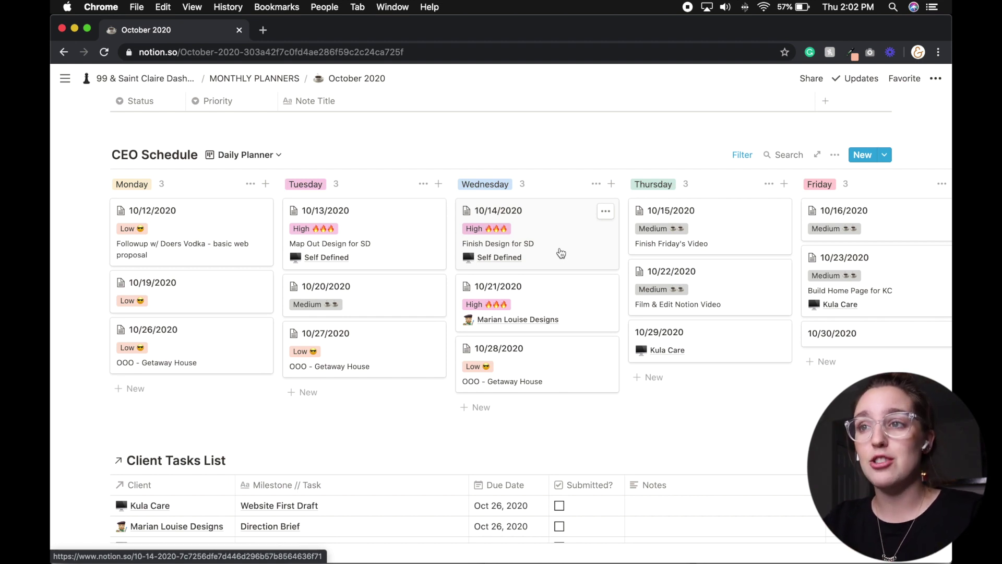
scroll(564, 247, down, 1)
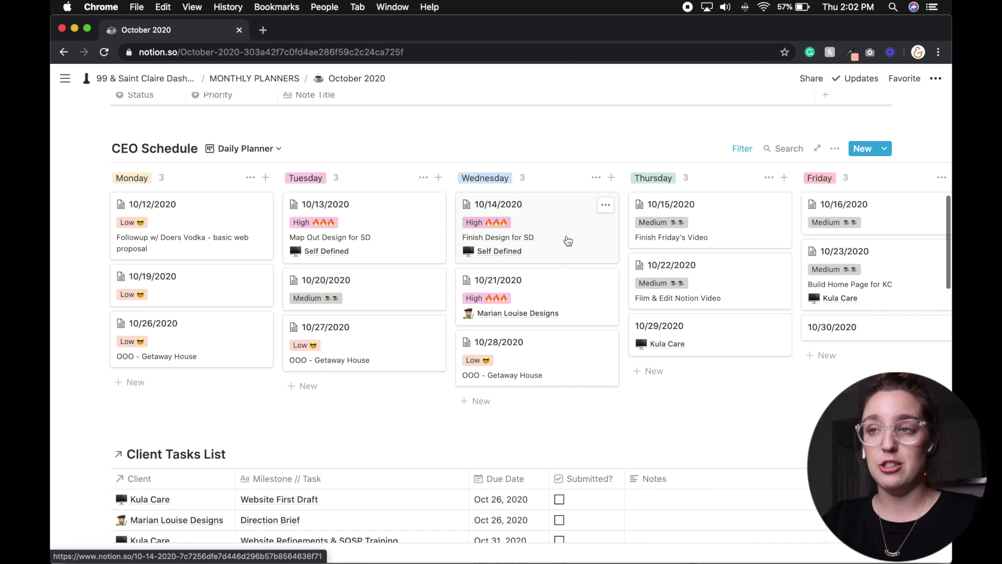
click(568, 238)
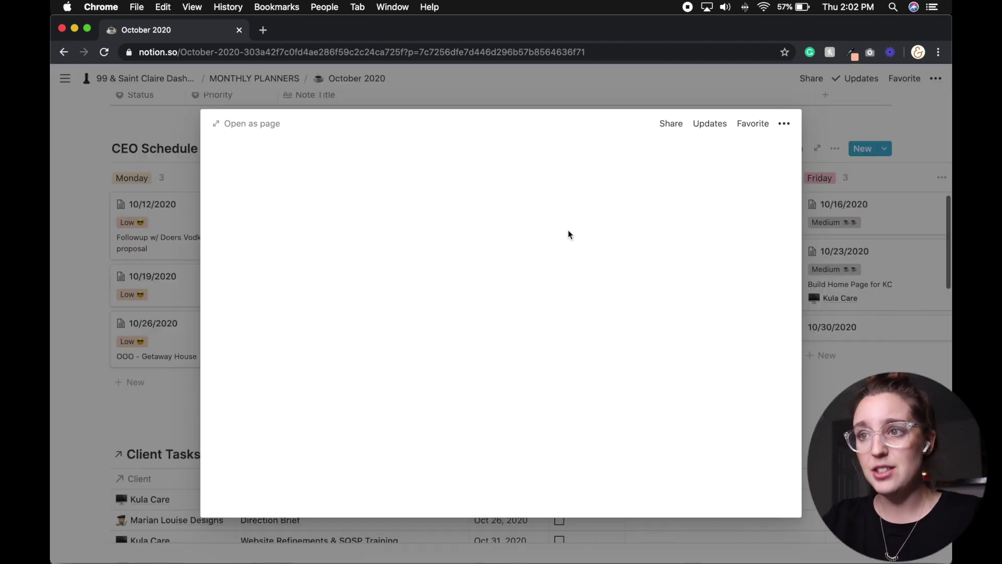
click(262, 125)
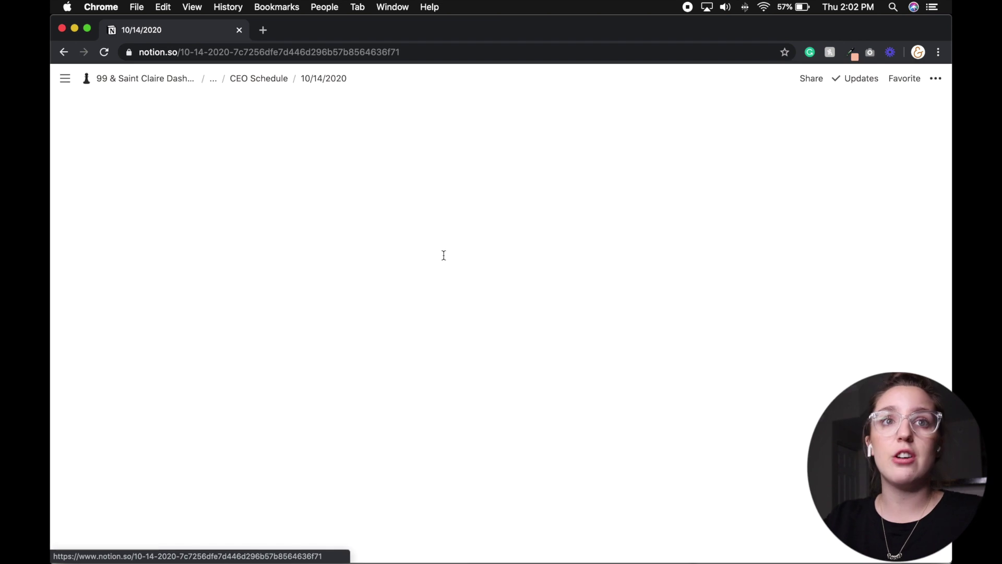
Step: Add the closing parenthesis so Focus Area reads 'Content Development (Film, Edit, Repurpose)'
scroll(444, 259, down, 3)
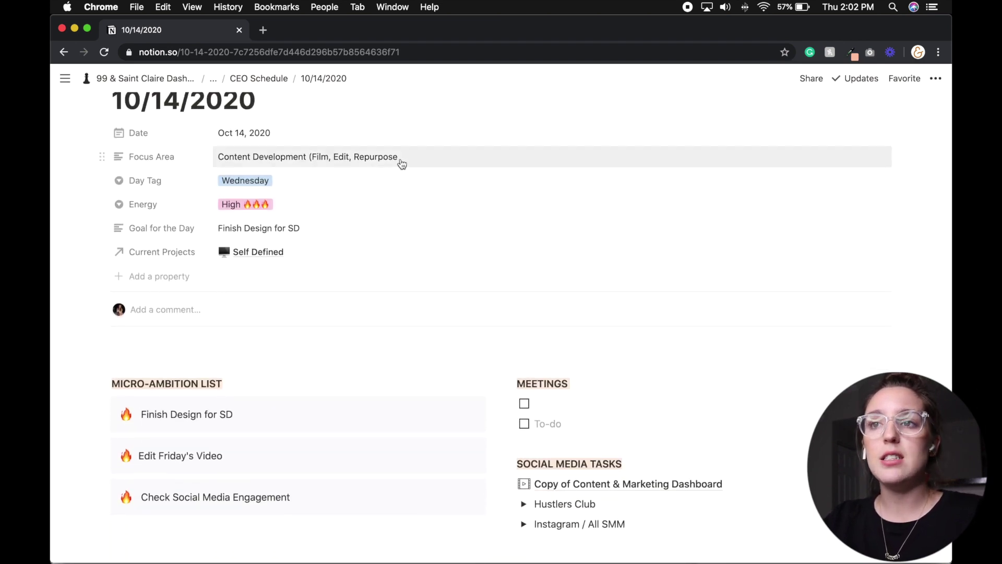
click(401, 159)
text())
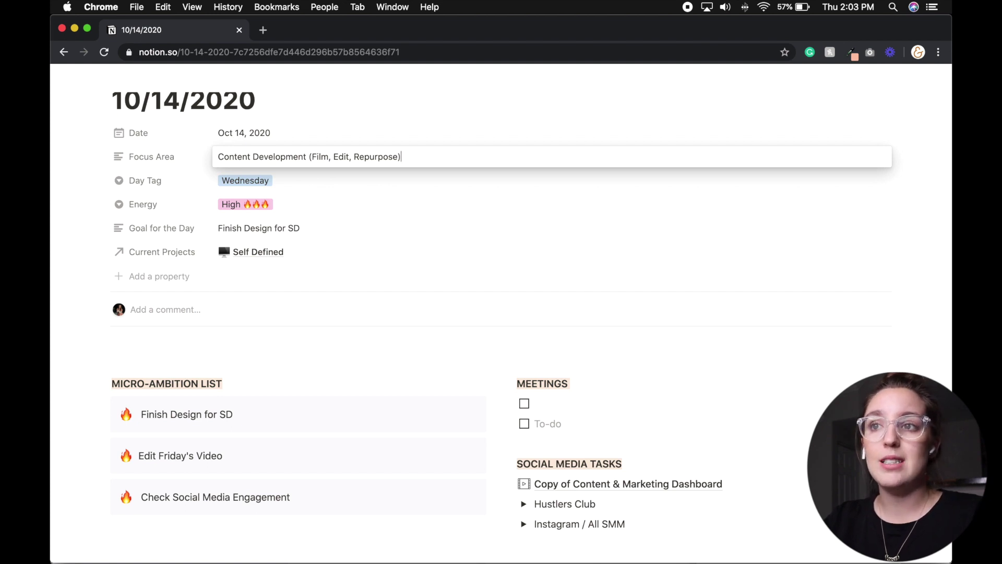
click(400, 216)
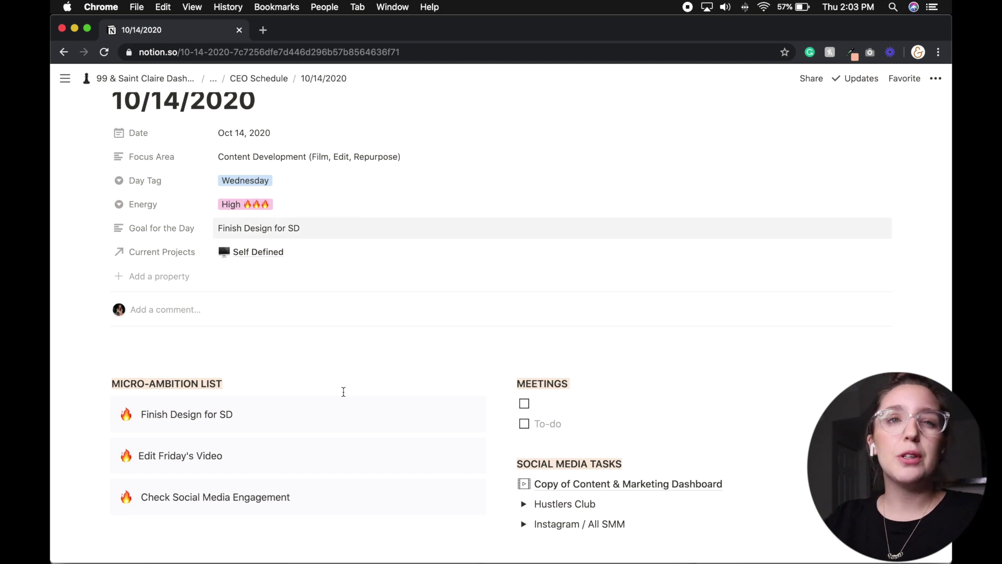
Step: Clear the second and third Micro-Ambition items' text, undoing an accidental block deletion
triple_click(319, 451)
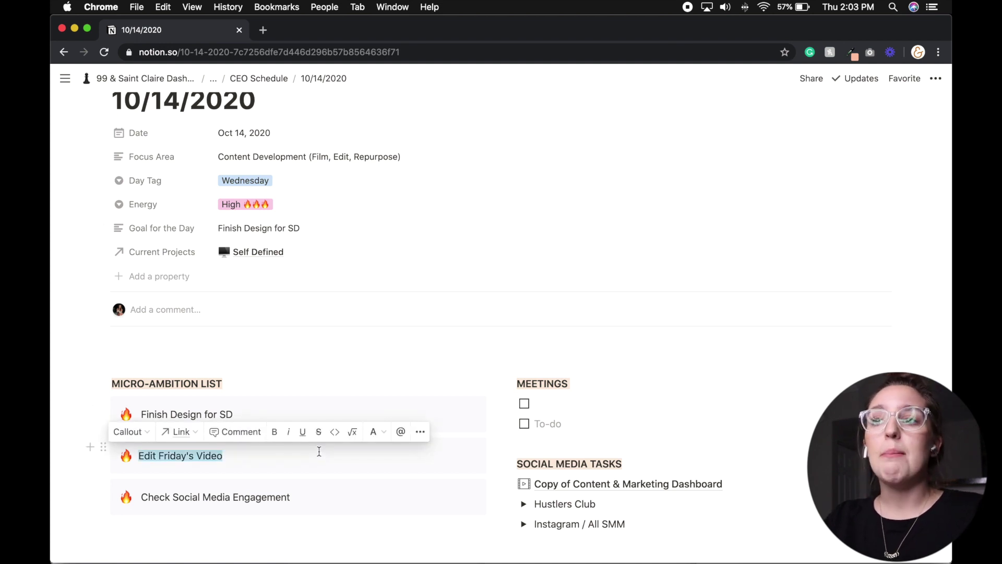
click(394, 361)
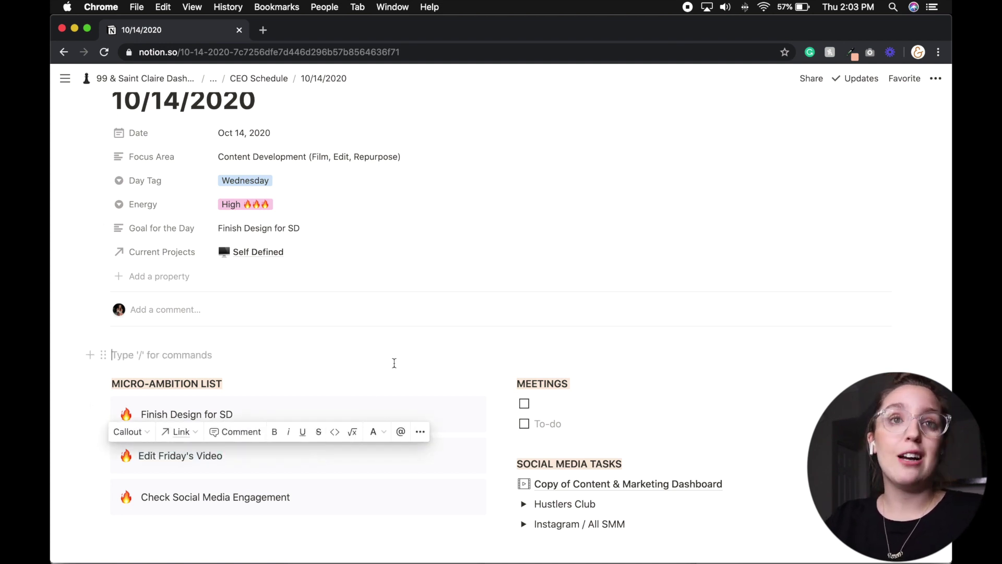
triple_click(318, 451)
key(BackSpace)
click(357, 502)
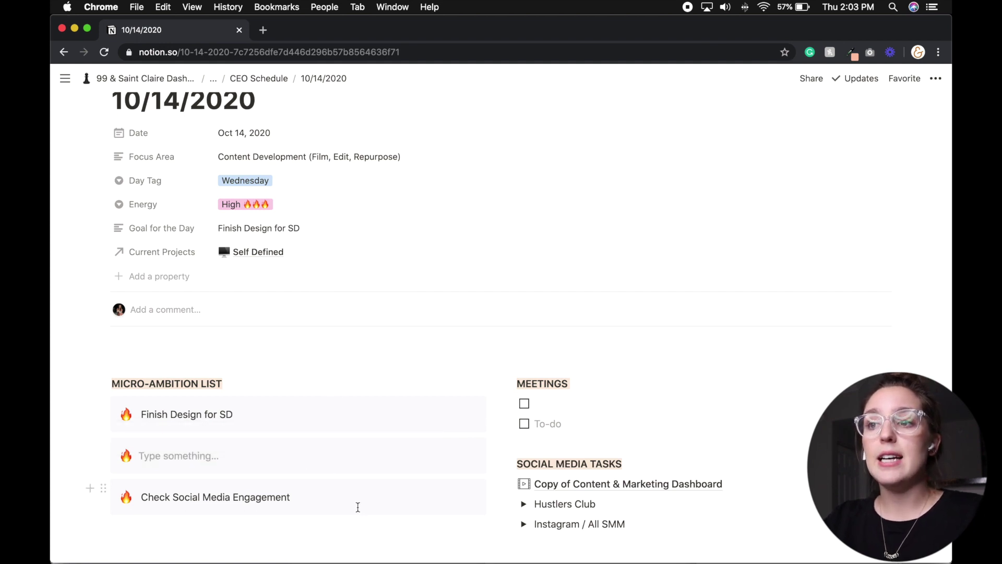
key(Escape)
key(BackSpace)
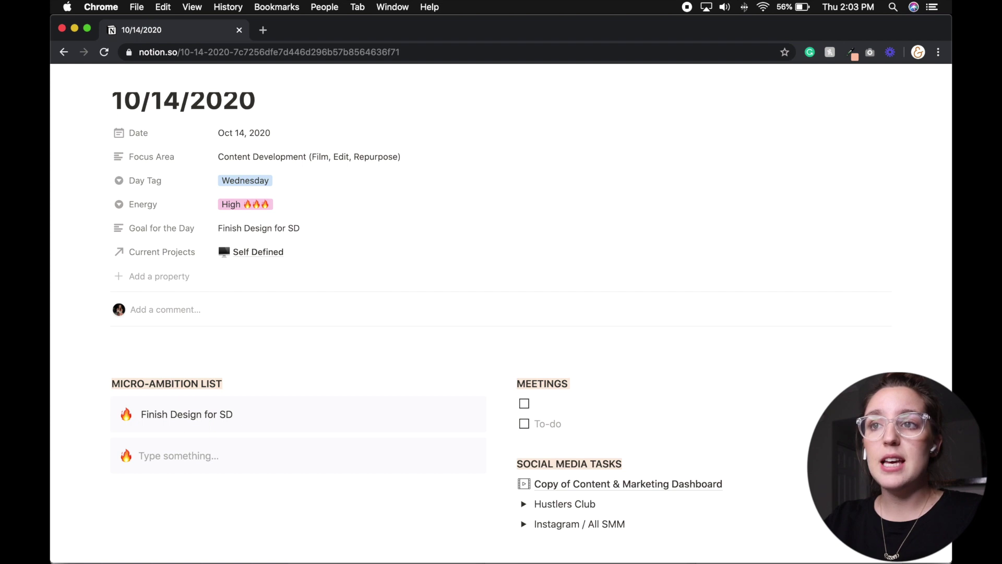
key(super+z)
triple_click(324, 489)
key(BackSpace)
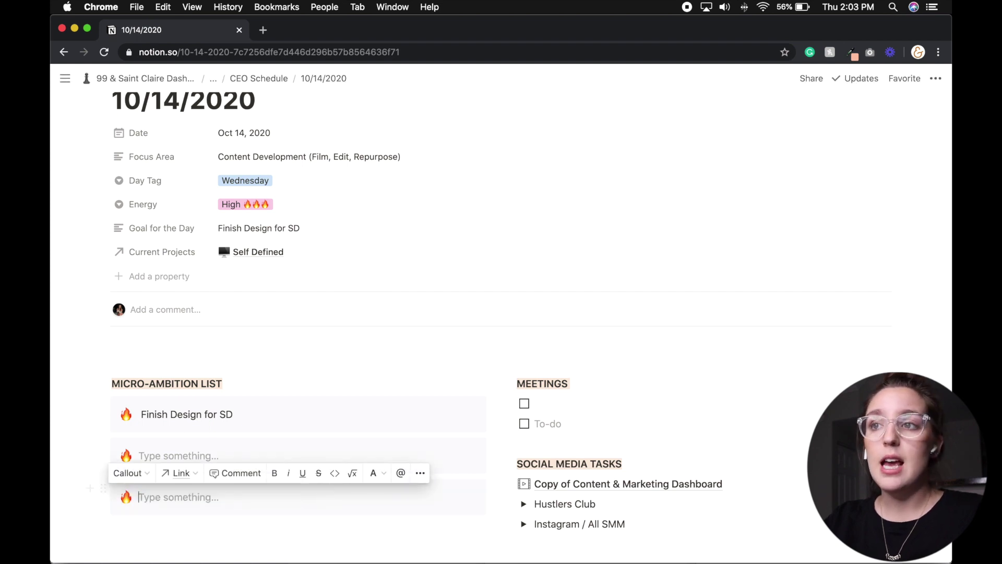
click(425, 338)
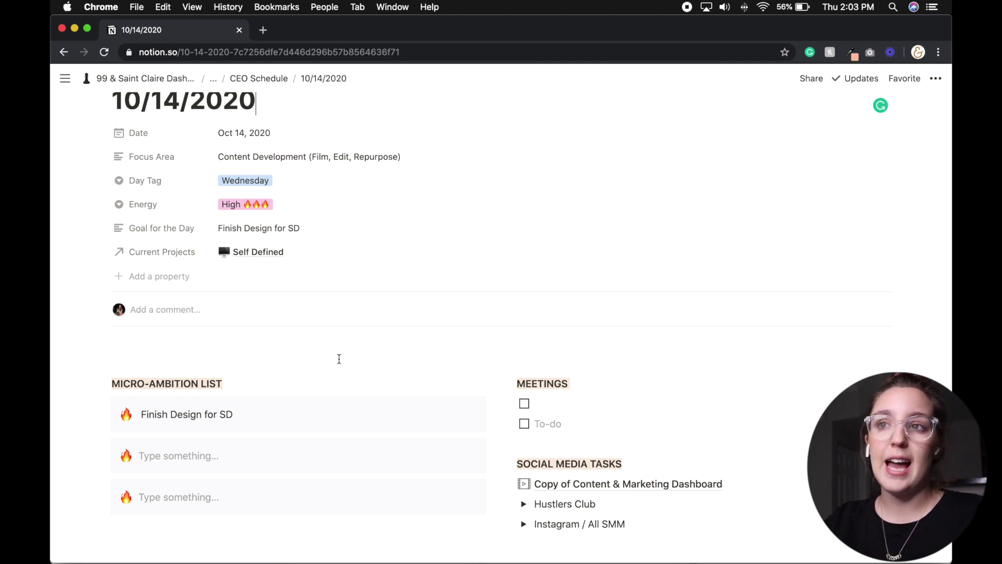
Step: Type 'Edit Friday's Video' and 'Check social media engagement' into the two emptied items
click(249, 448)
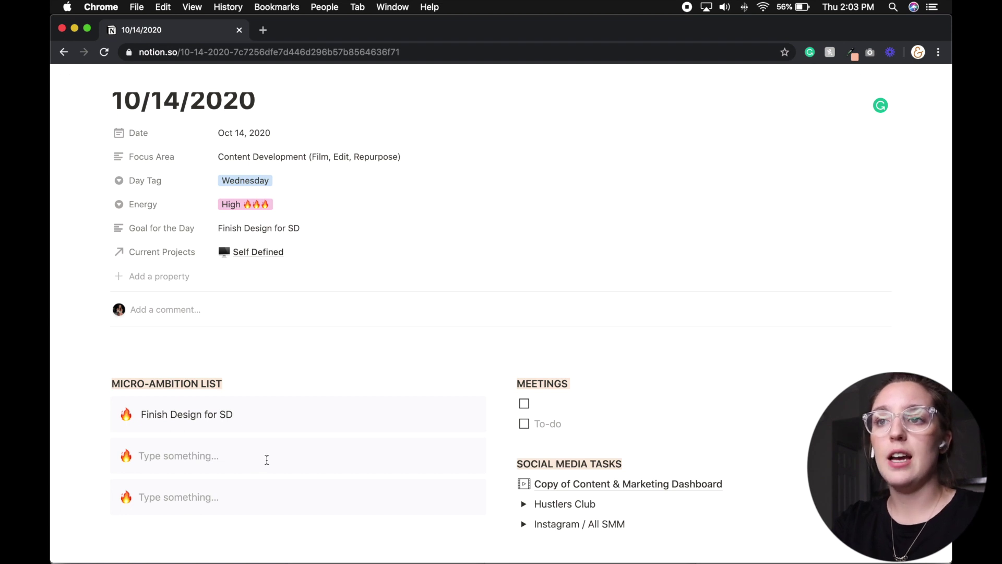
text(Edit Fridays)
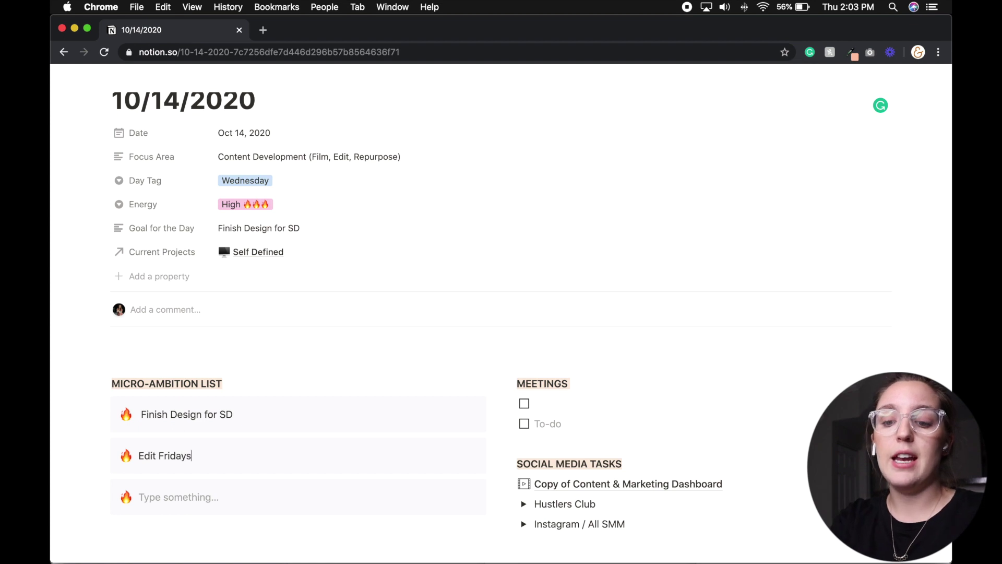
key(BackSpace)
text('s Video)
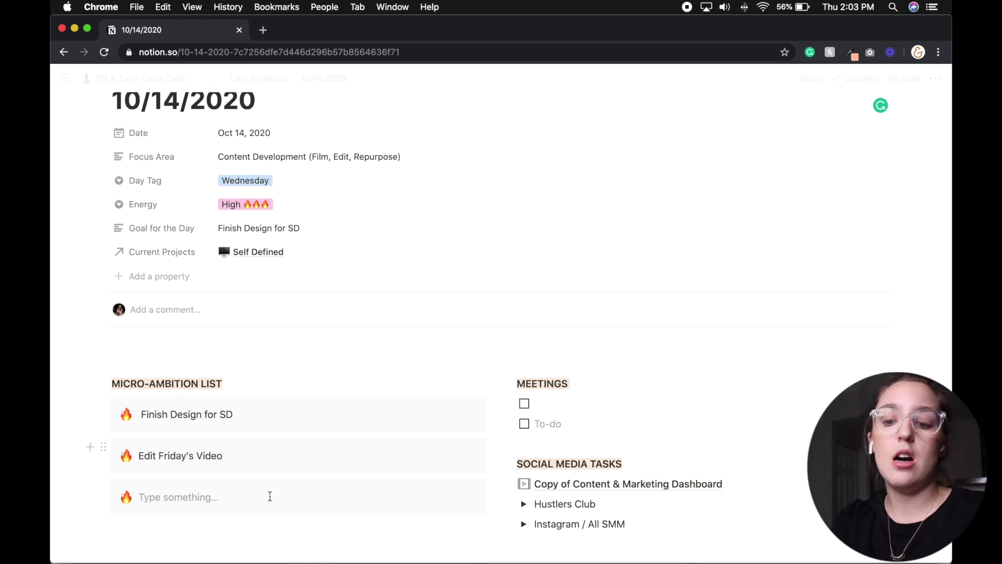
click(269, 495)
text(Check em)
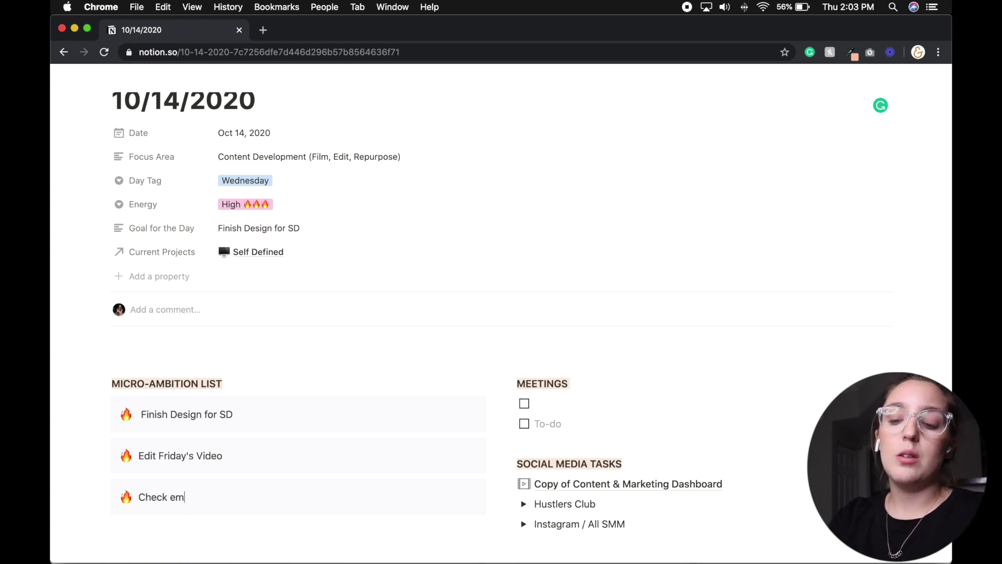
key(BackSpace)
key(BackSpace)
text(social)
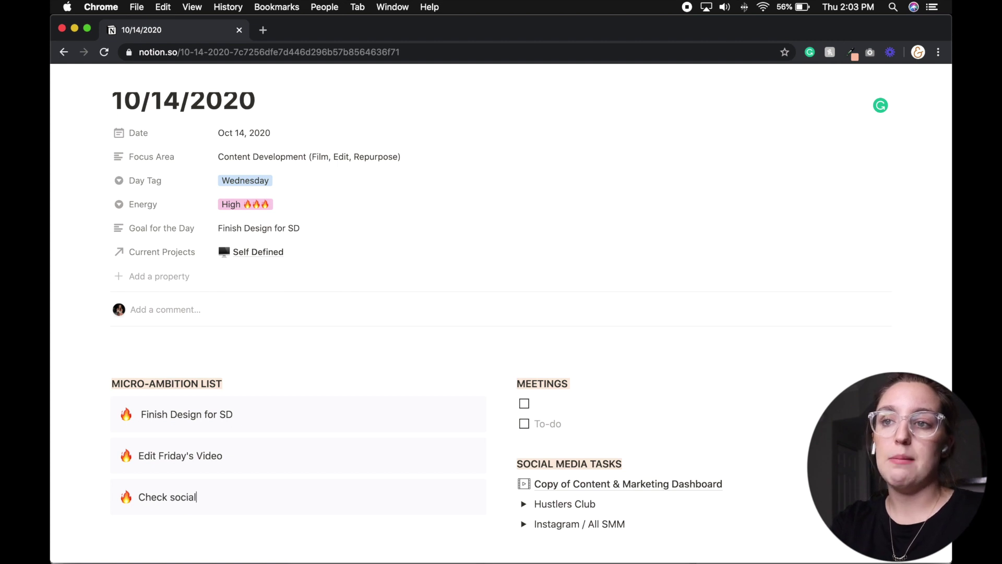
text( media engagement)
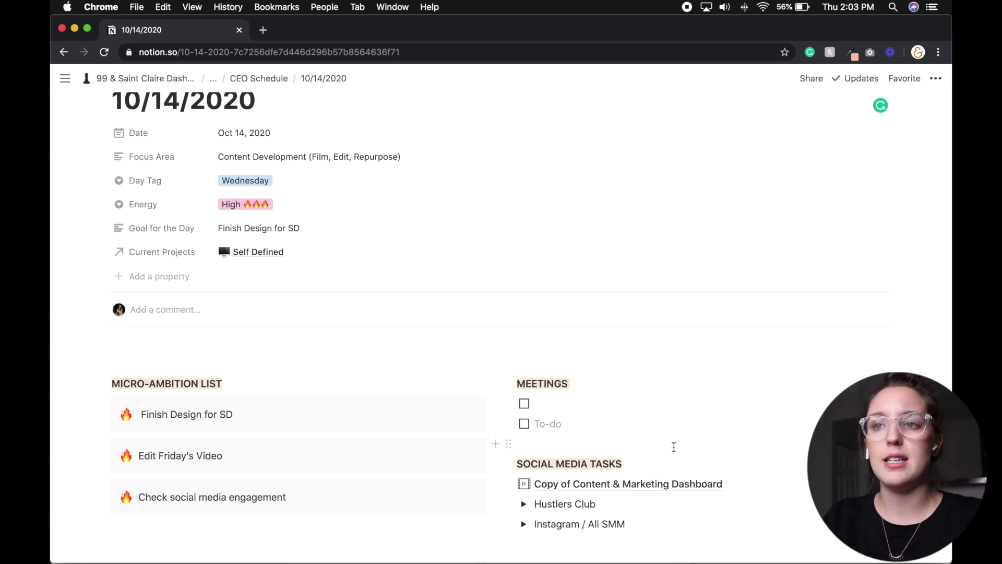
scroll(674, 447, down, 3)
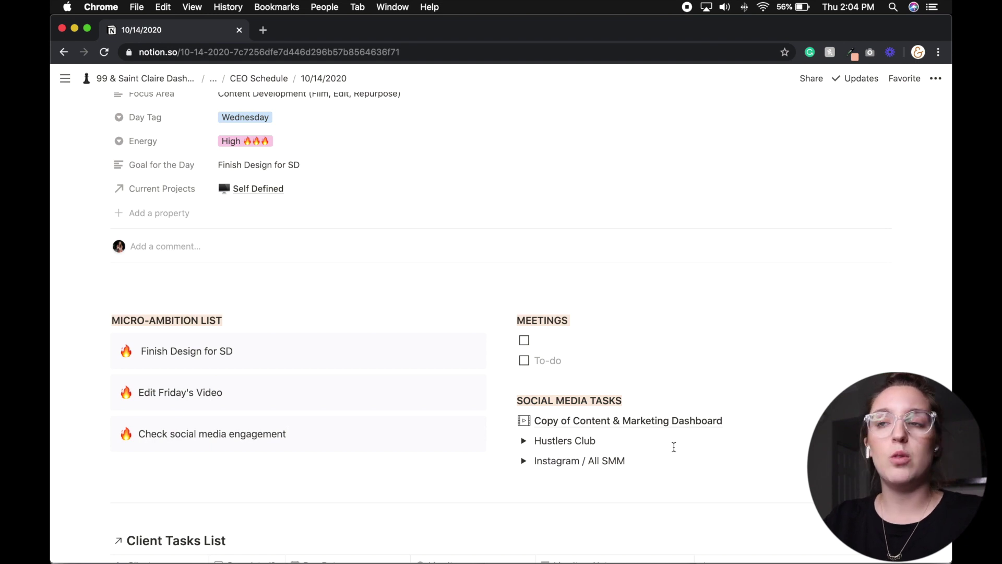
scroll(673, 447, down, 3)
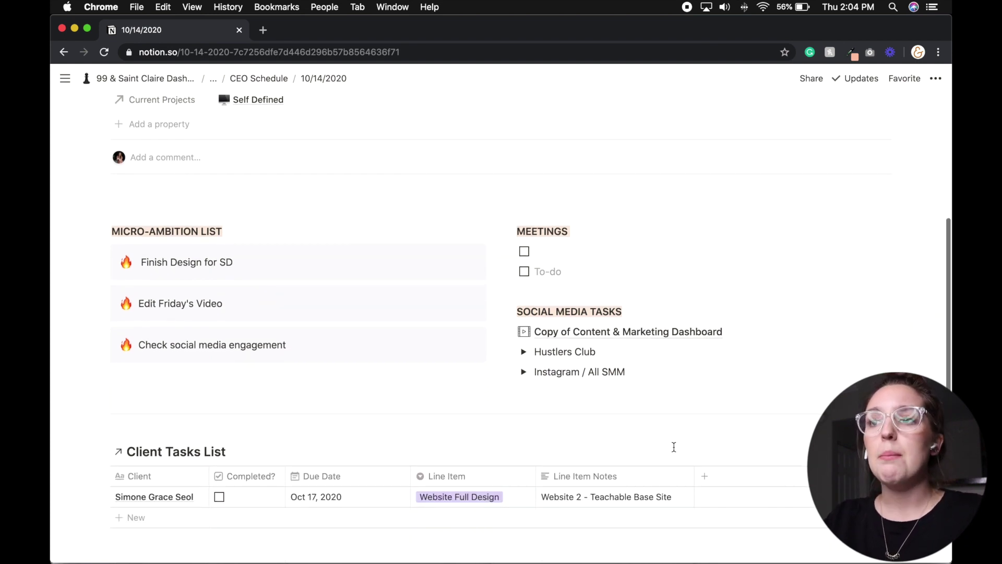
scroll(674, 447, up, 8)
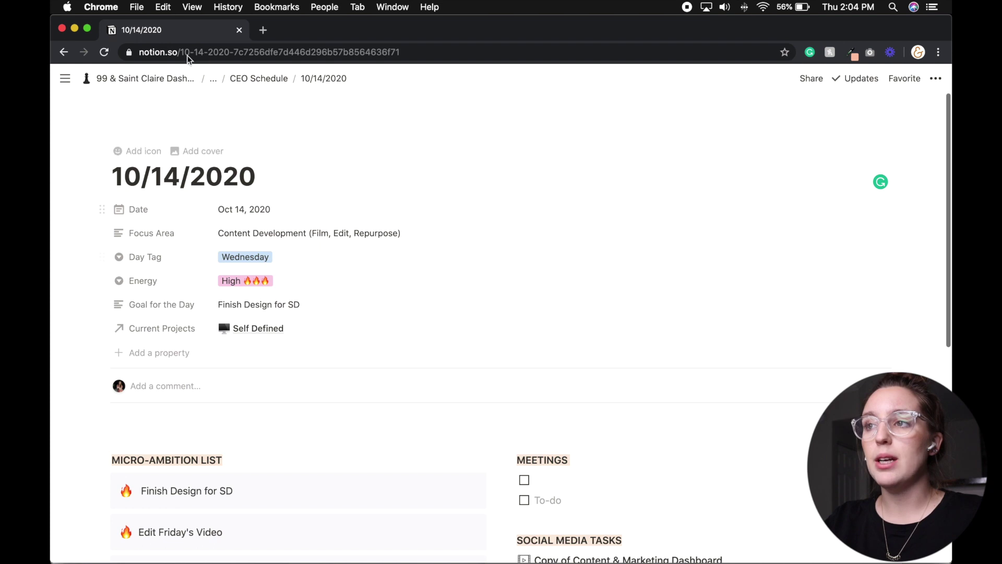
Step: Go to the CEO Schedule database and look over its New-button templates
click(259, 79)
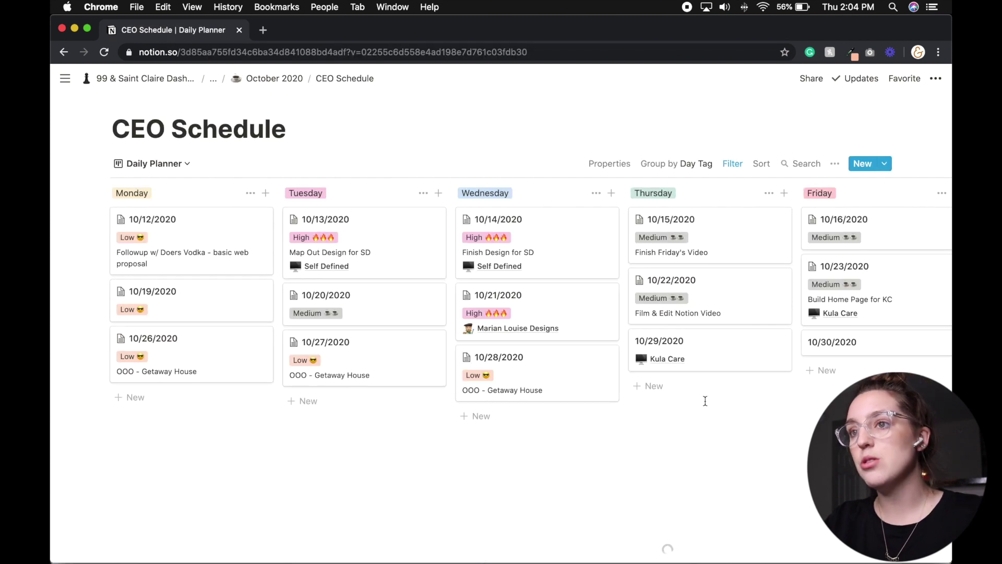
click(887, 163)
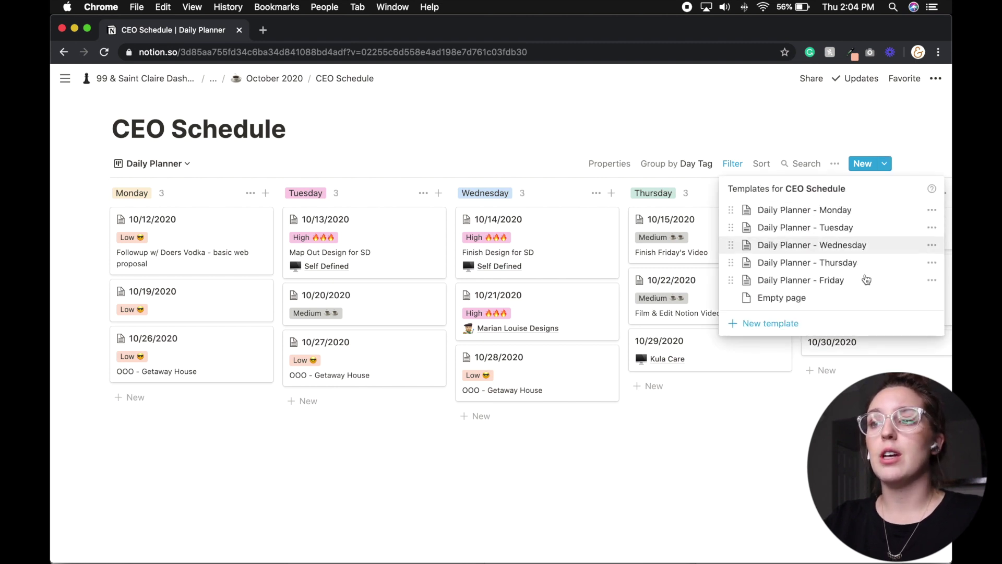
click(729, 478)
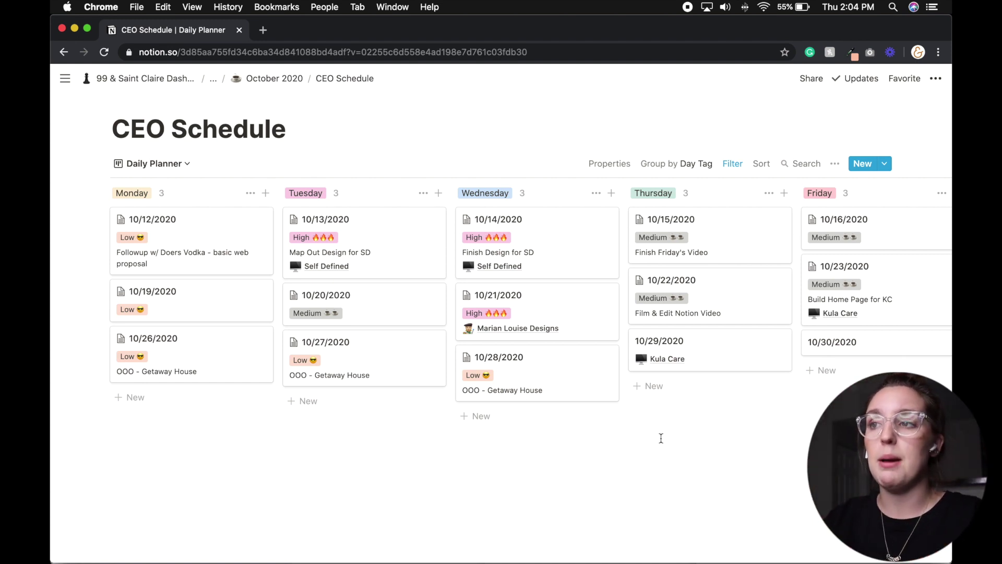
Step: Peek at the 10/22/2020 and 10/28/2020 day entries, closing each back to the board
click(760, 294)
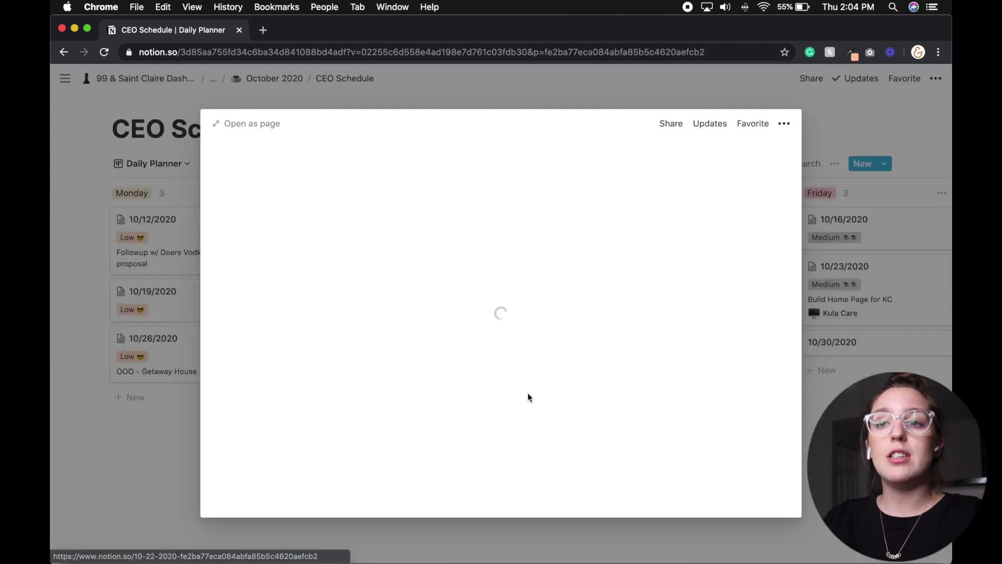
key(Escape)
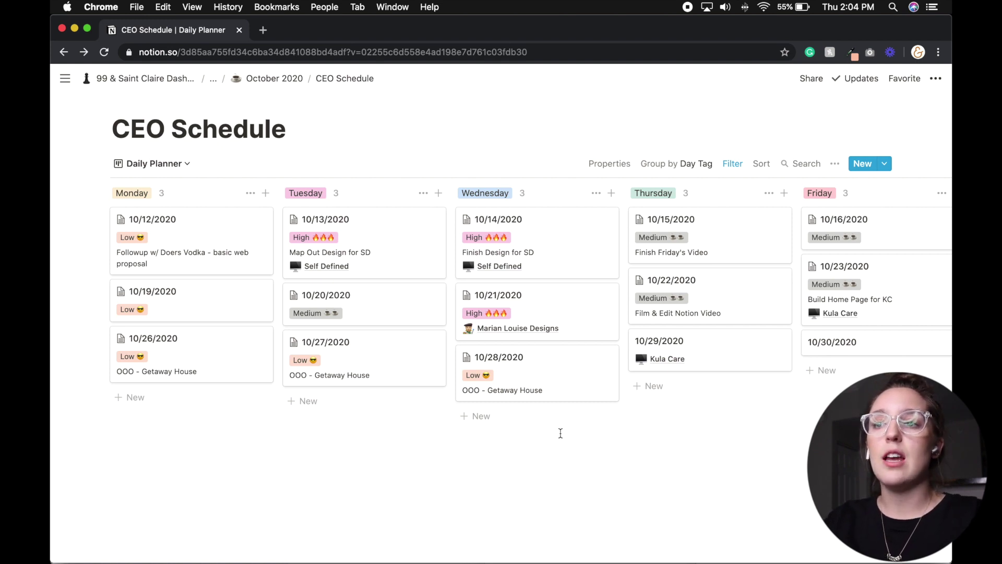
click(577, 380)
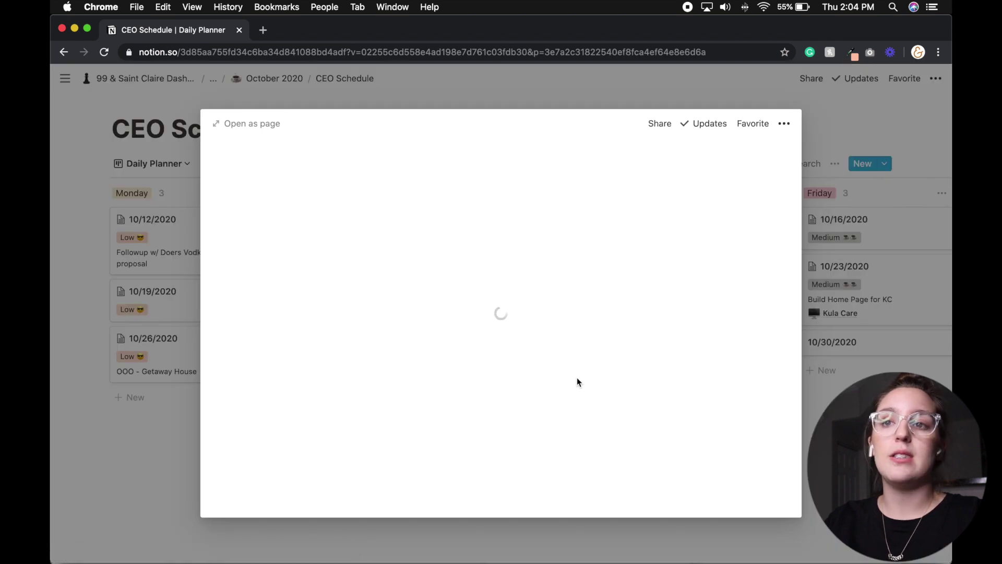
scroll(578, 377, down, 3)
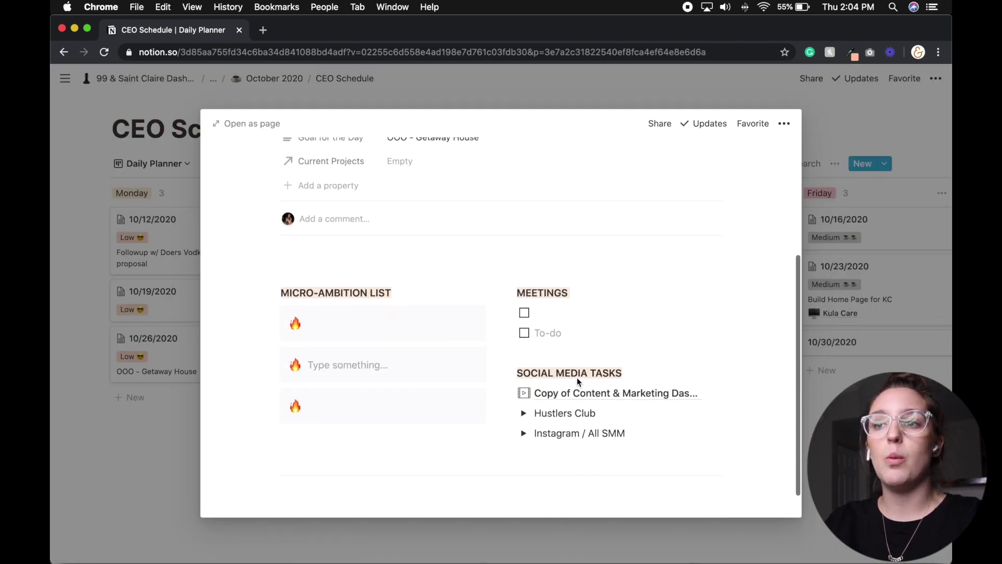
scroll(579, 380, up, 5)
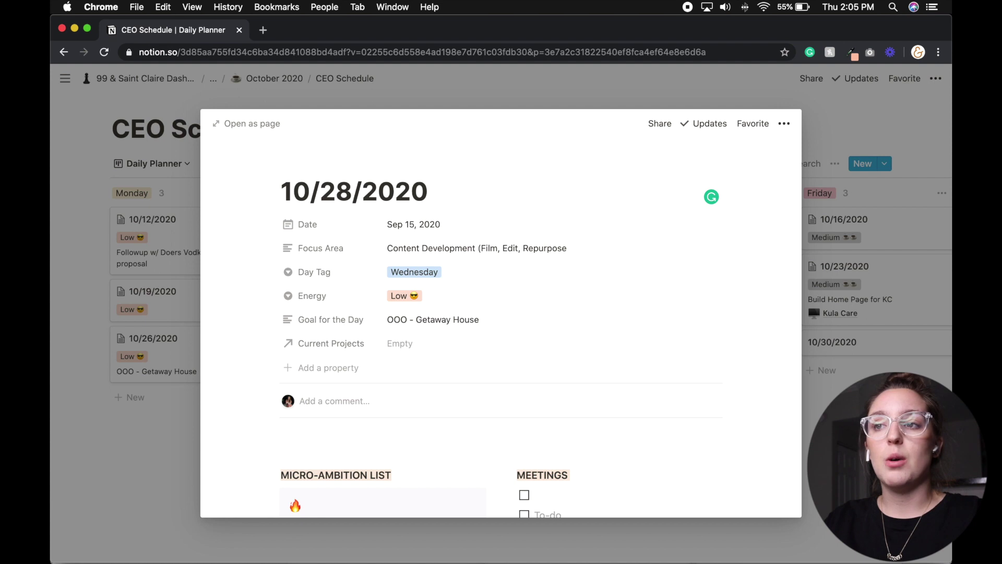
scroll(681, 356, down, 4)
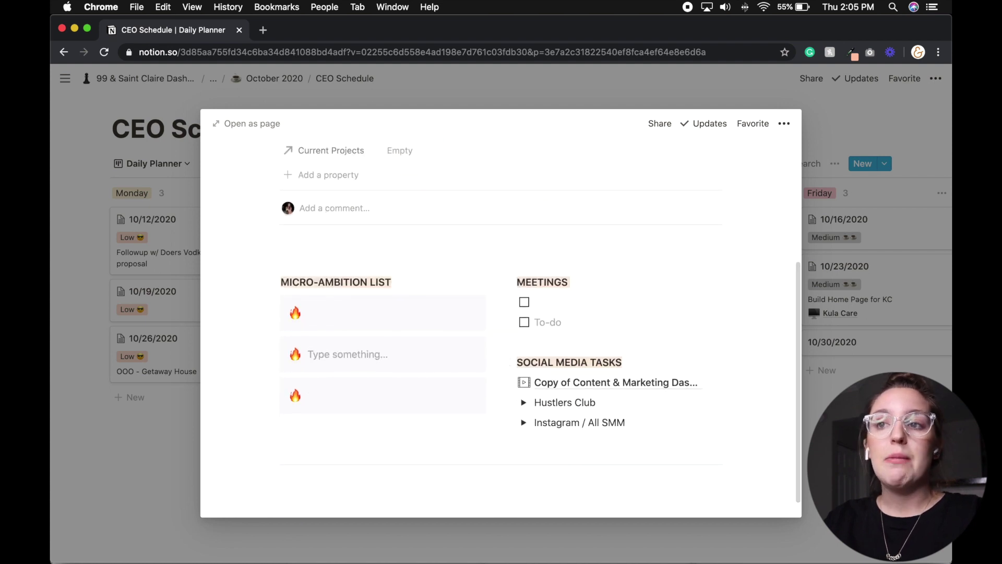
key(Escape)
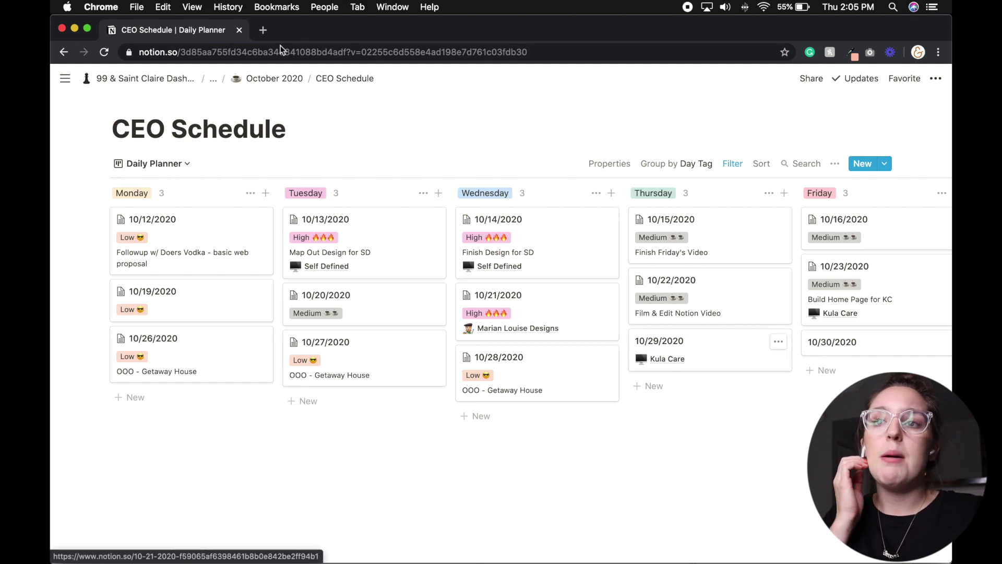
Step: Go to the October 2020 planner and review its CEO Schedule board and Client Tasks List
click(279, 80)
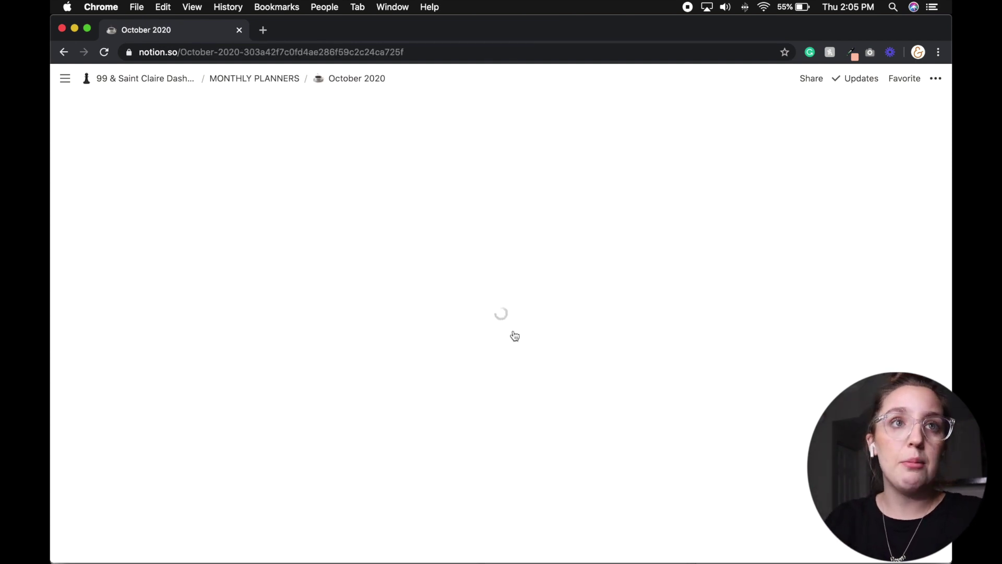
scroll(514, 335, down, 15)
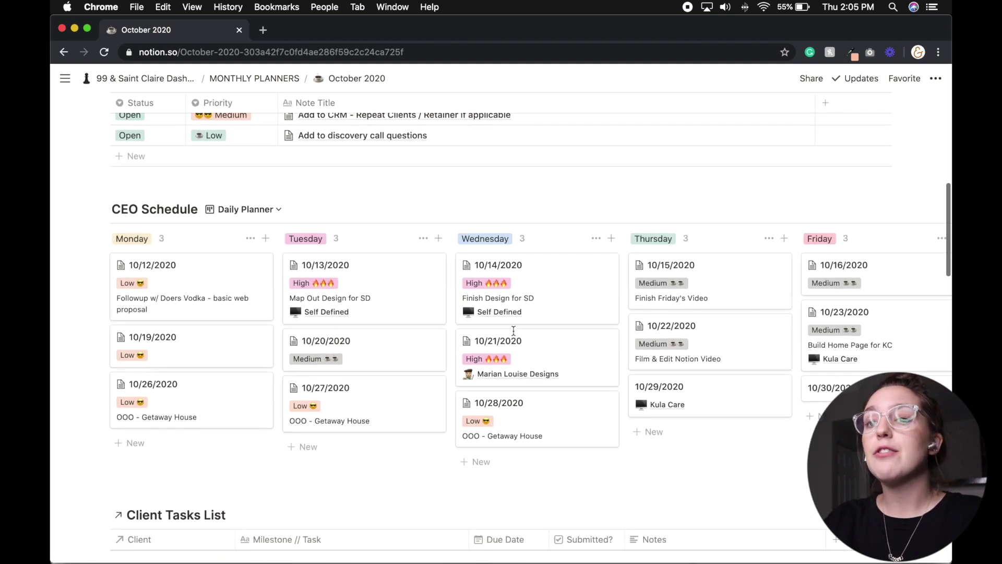
scroll(514, 331, down, 3)
scroll(513, 330, up, 4)
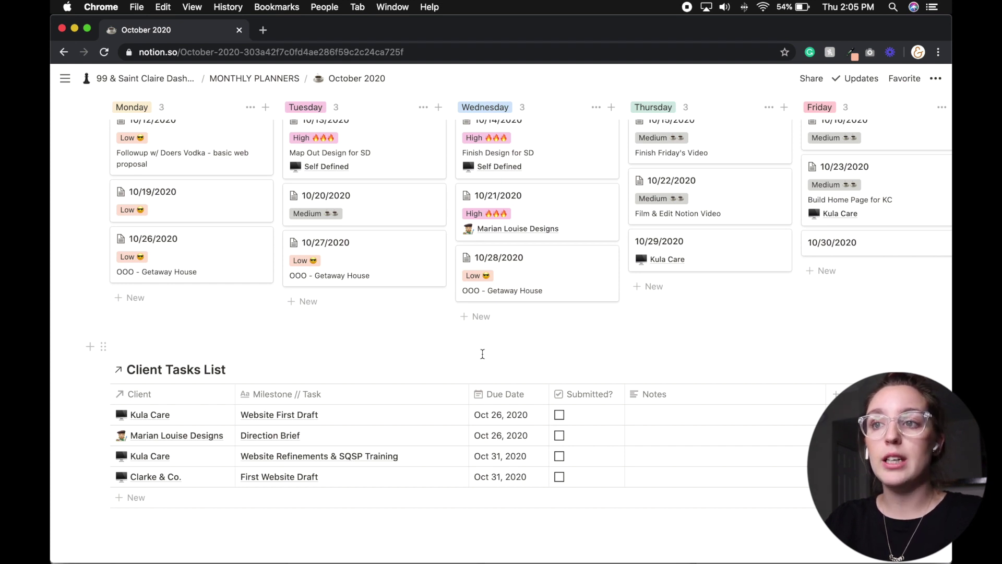
click(220, 417)
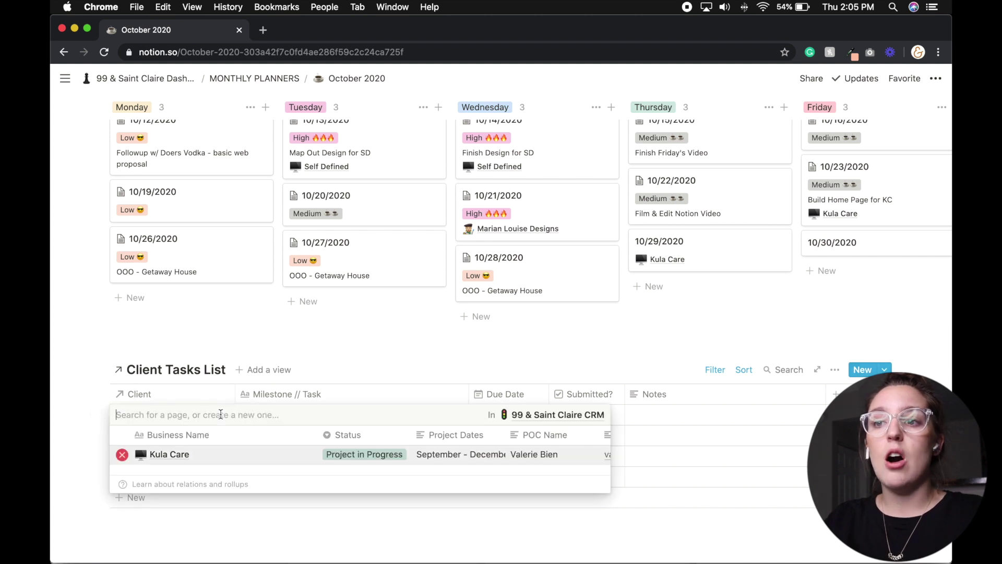
key(Escape)
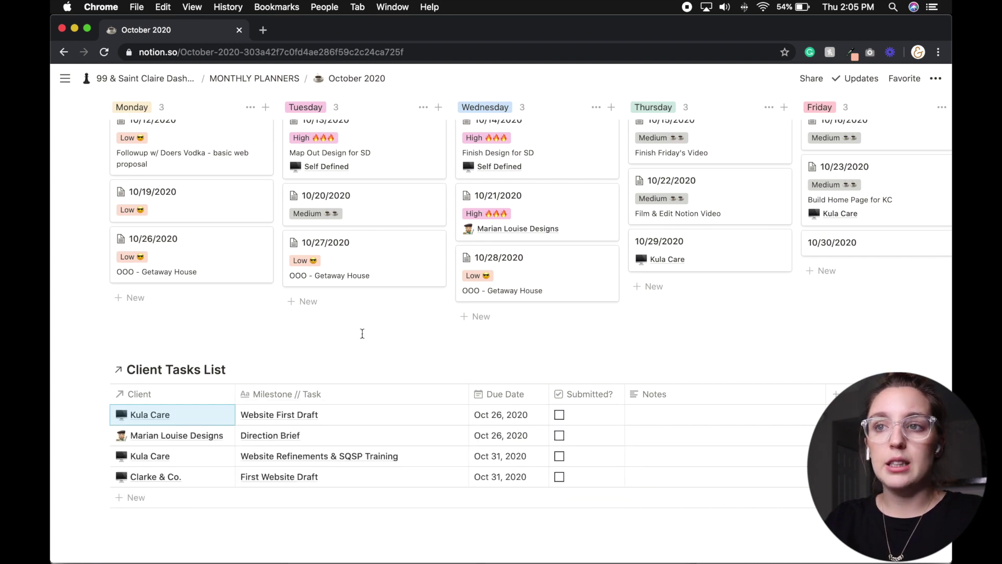
click(215, 413)
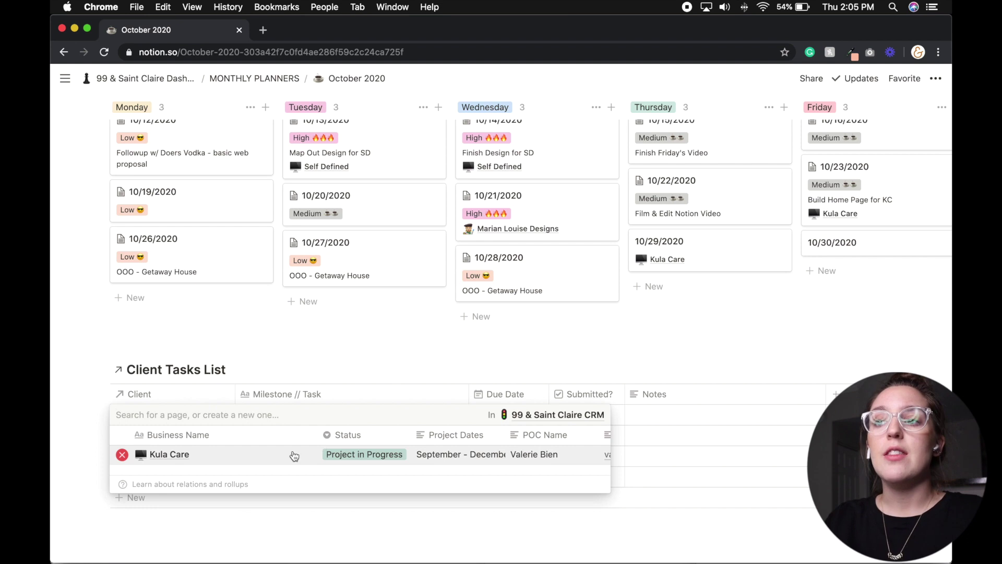
click(179, 455)
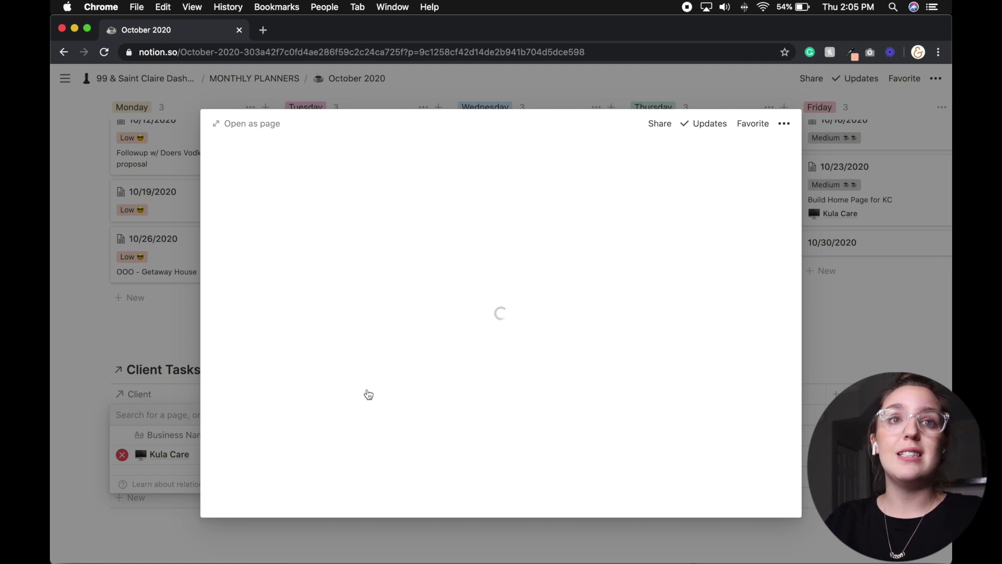
scroll(466, 302, down, 7)
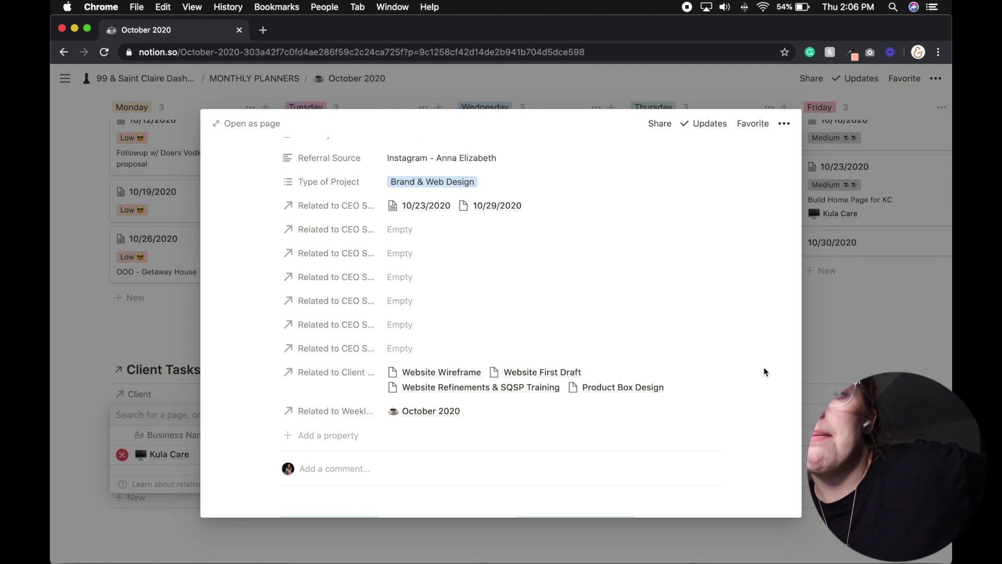
scroll(764, 371, down, 3)
scroll(763, 367, down, 2)
scroll(762, 368, up, 10)
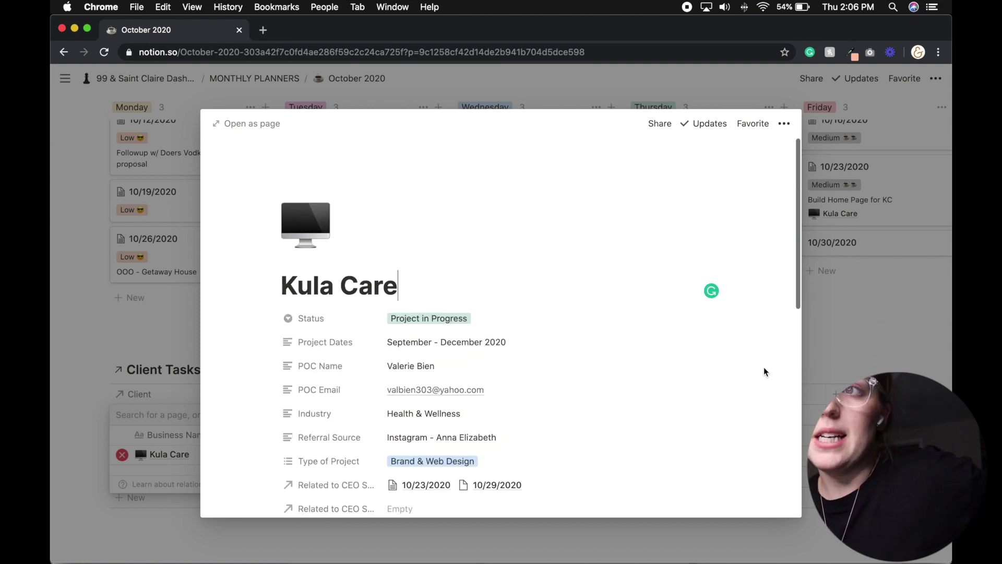
key(Escape)
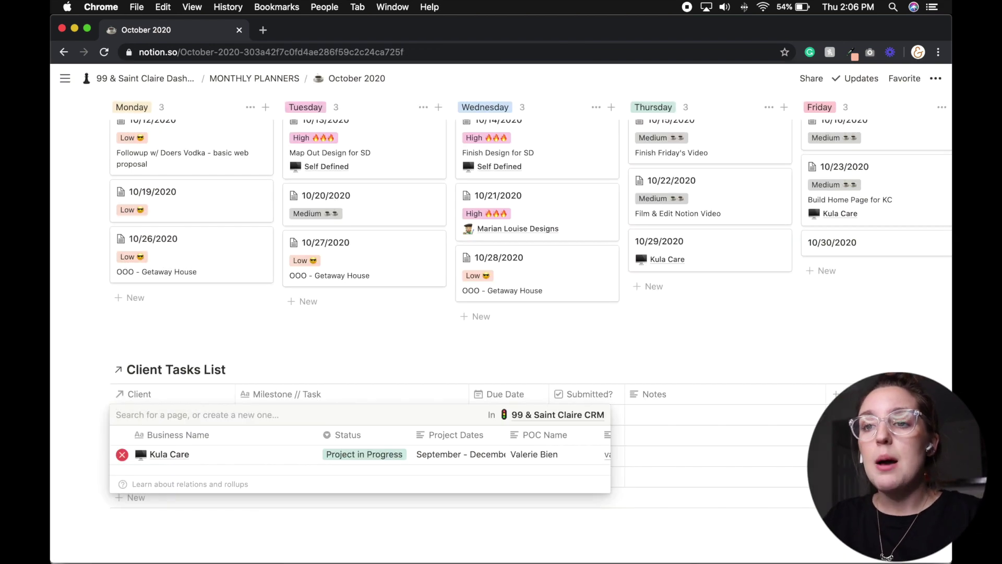
key(Escape)
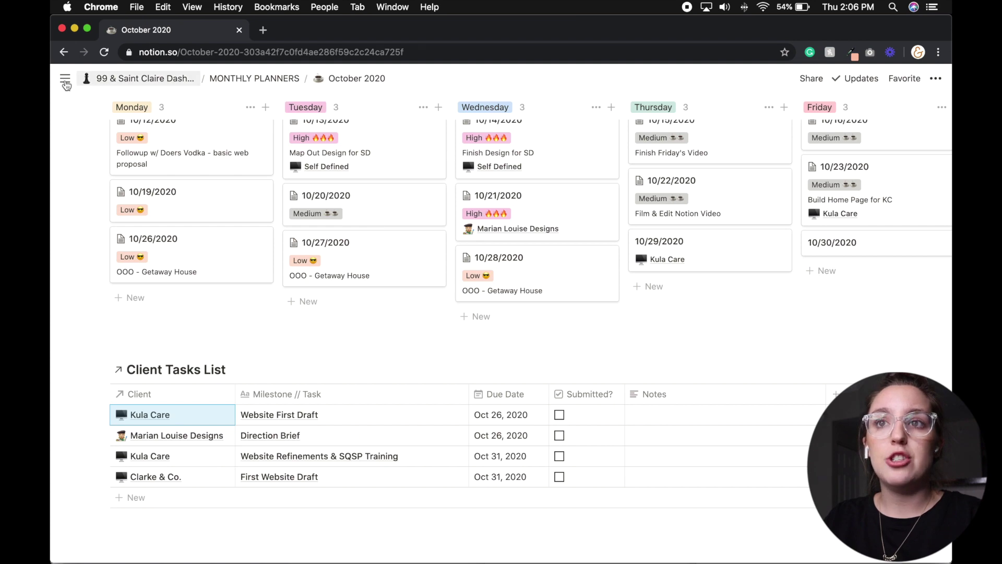
Step: Open Content & Marketing Dashboard from the sidebar, hide the sidebar, and add a Content Sandbox entry
click(64, 80)
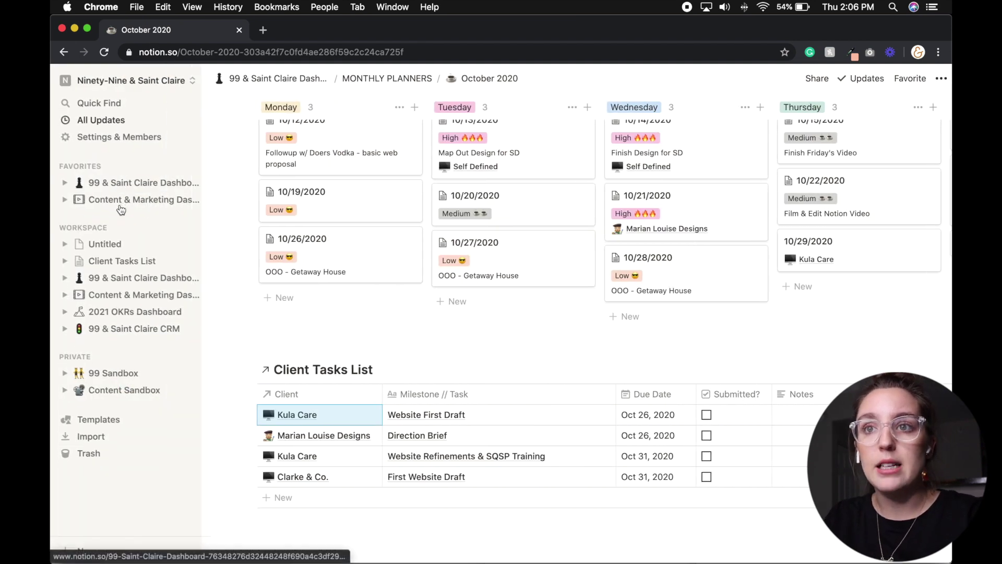
click(118, 199)
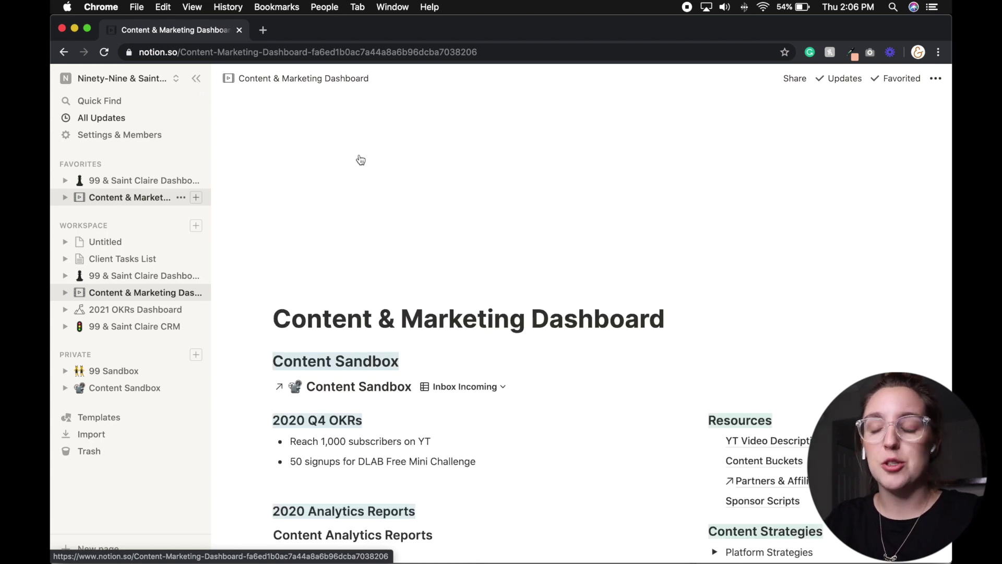
key(super+backslash)
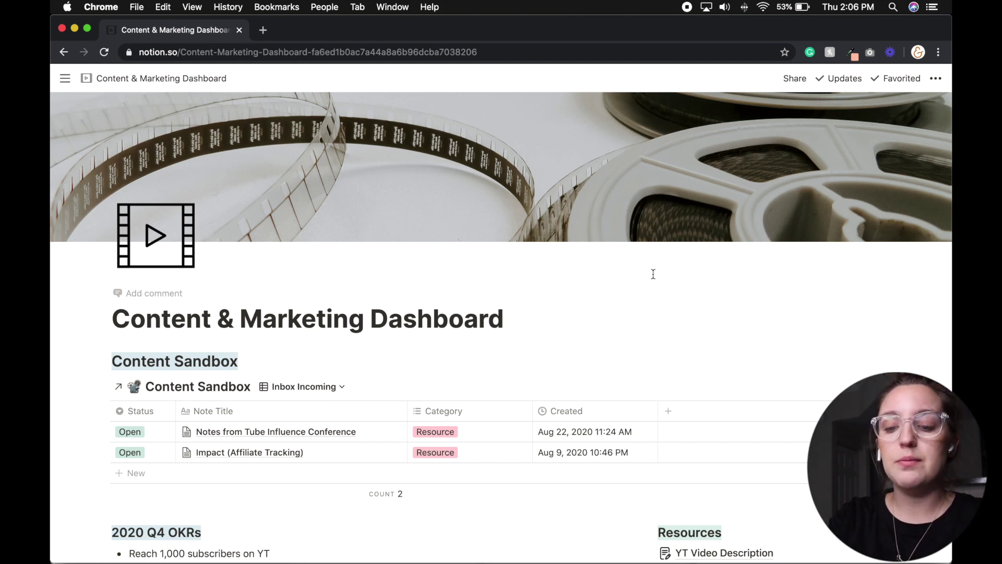
scroll(653, 274, down, 4)
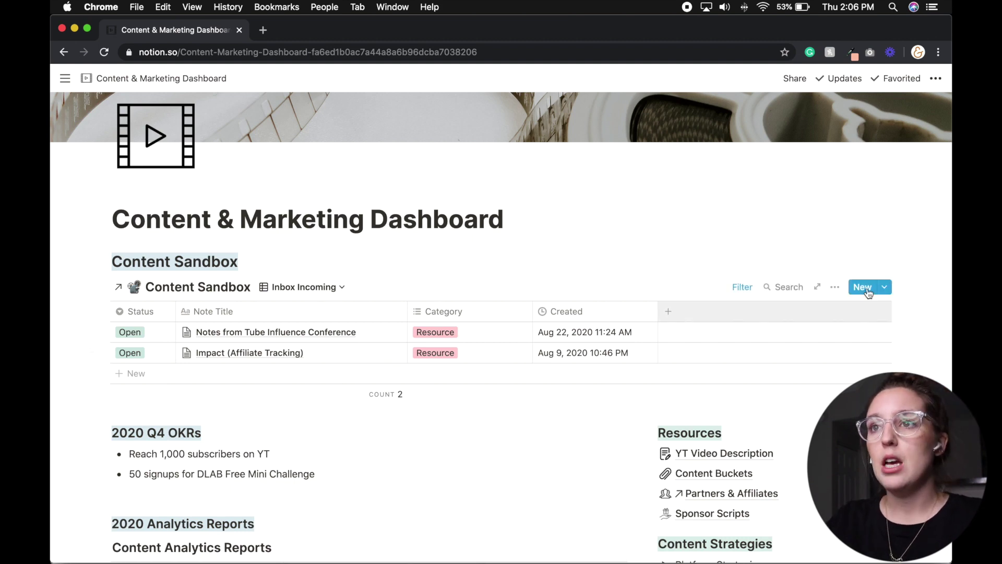
click(866, 289)
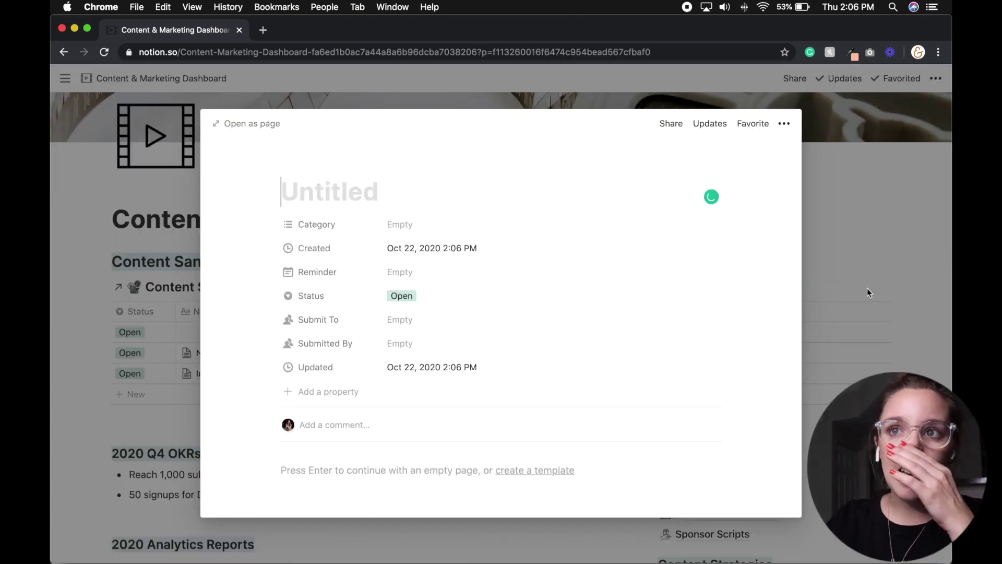
Step: Title the new Content Sandbox entry 'Show Notion Template', fixing the typo, and close it
text(S)
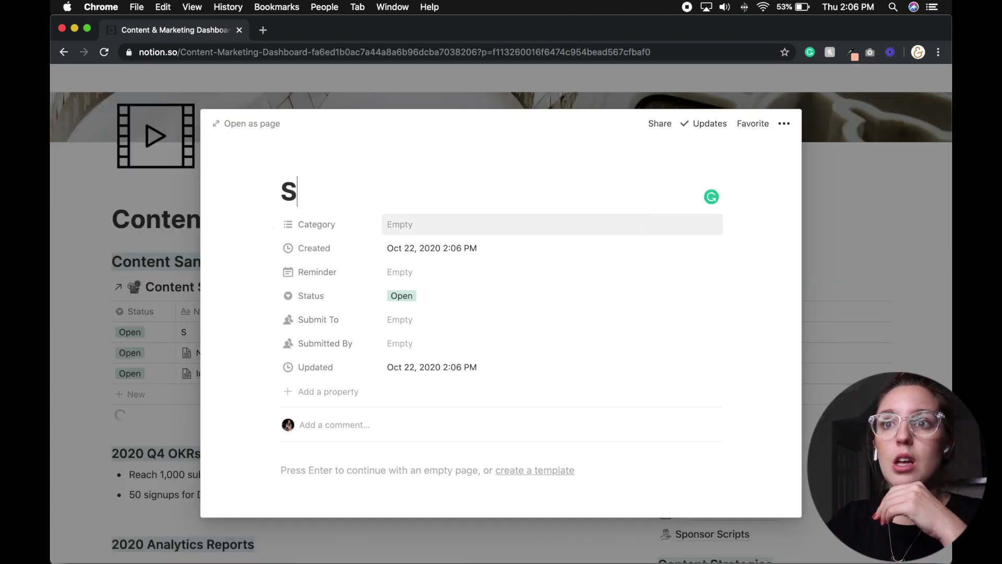
text(jow)
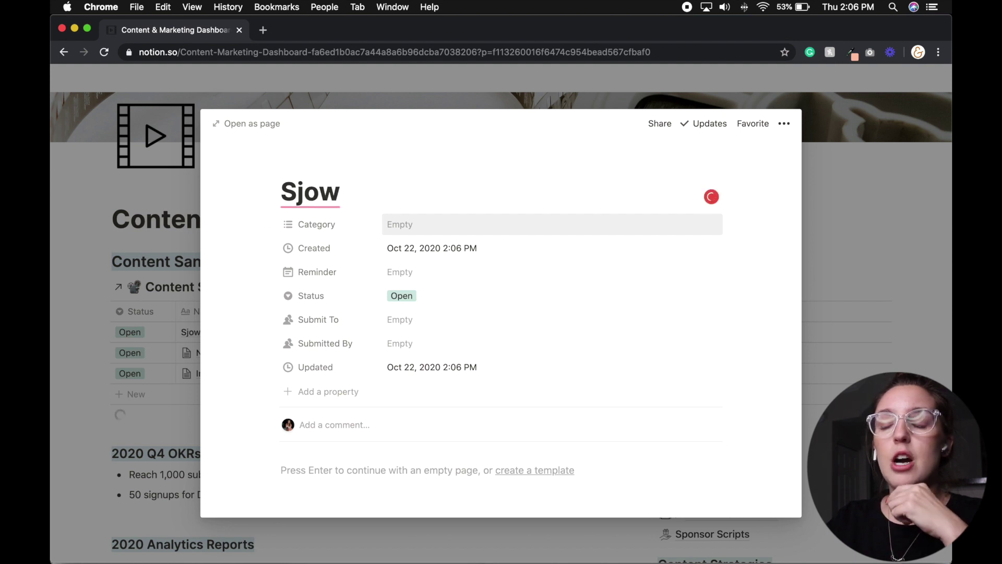
key(BackSpace)
key(BackSpace)
key(BackSpace)
text(h)
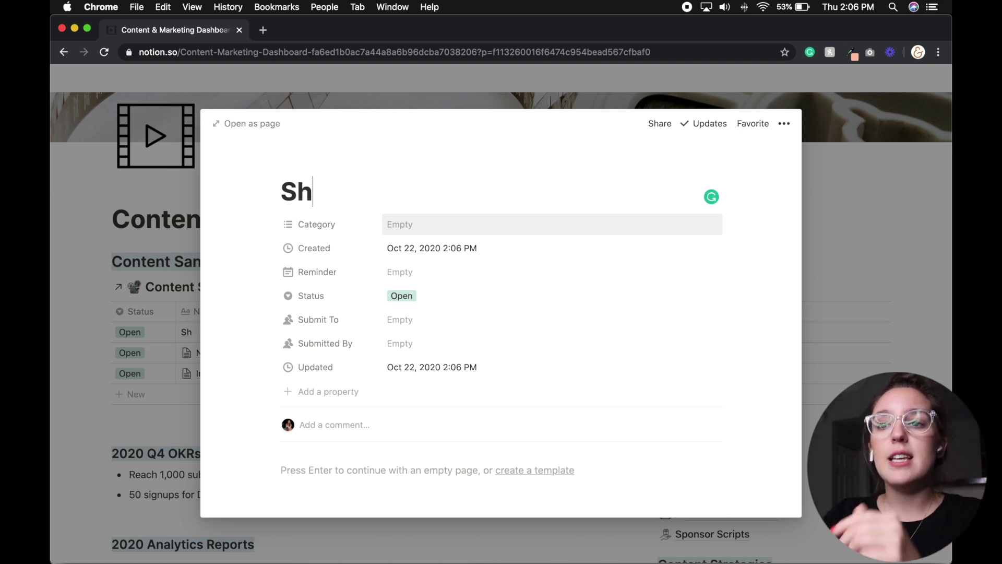
text(ow Notion T)
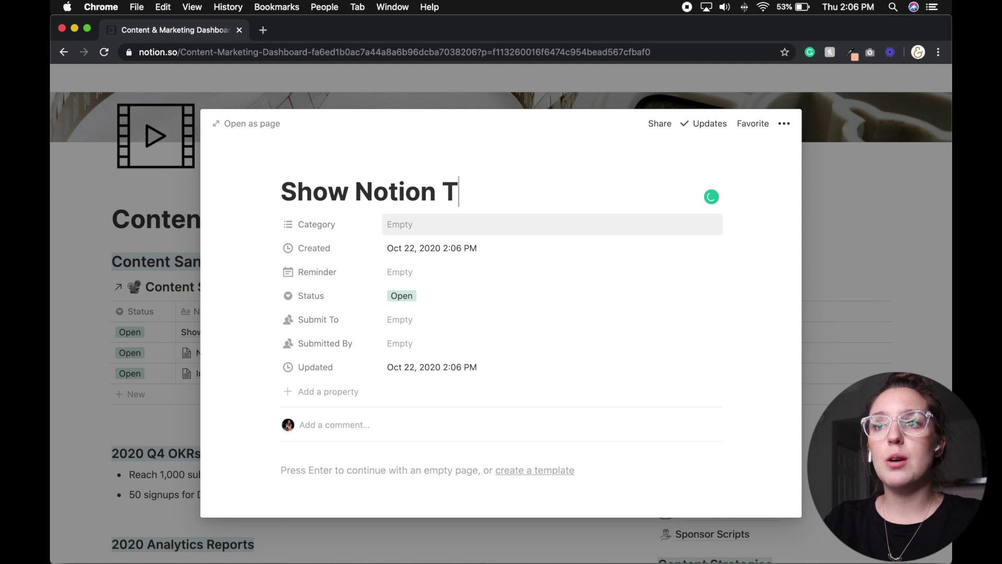
text(emplate)
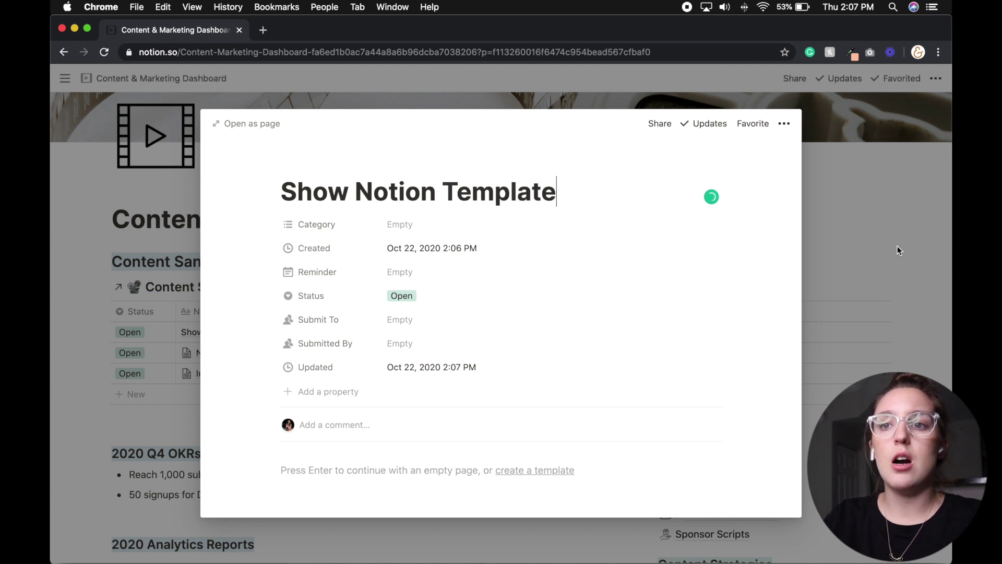
key(Escape)
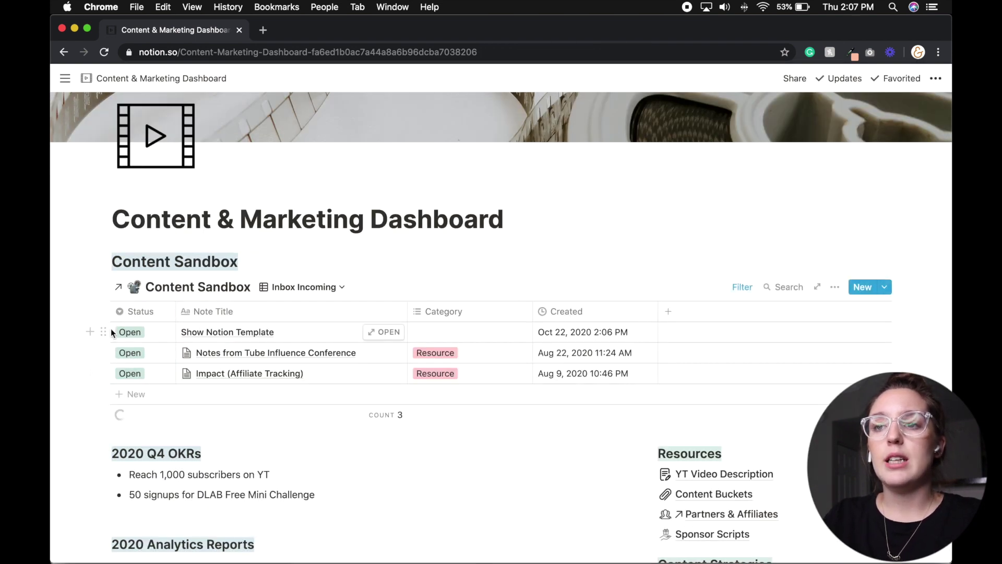
Step: Drag the Show Notion Template row onto October 27 in the Content Planning calendar
drag(103, 332, 301, 501)
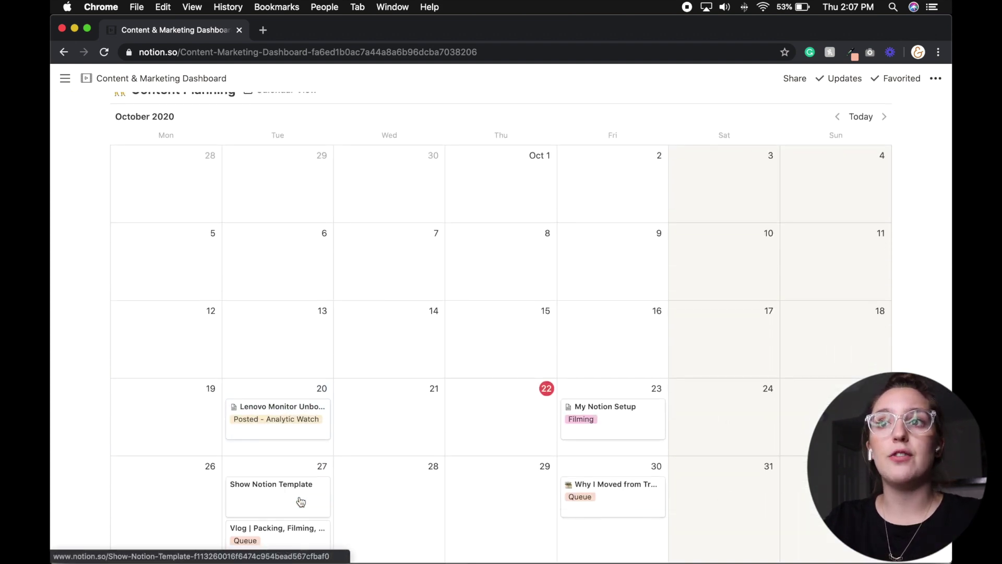
scroll(490, 454, up, 3)
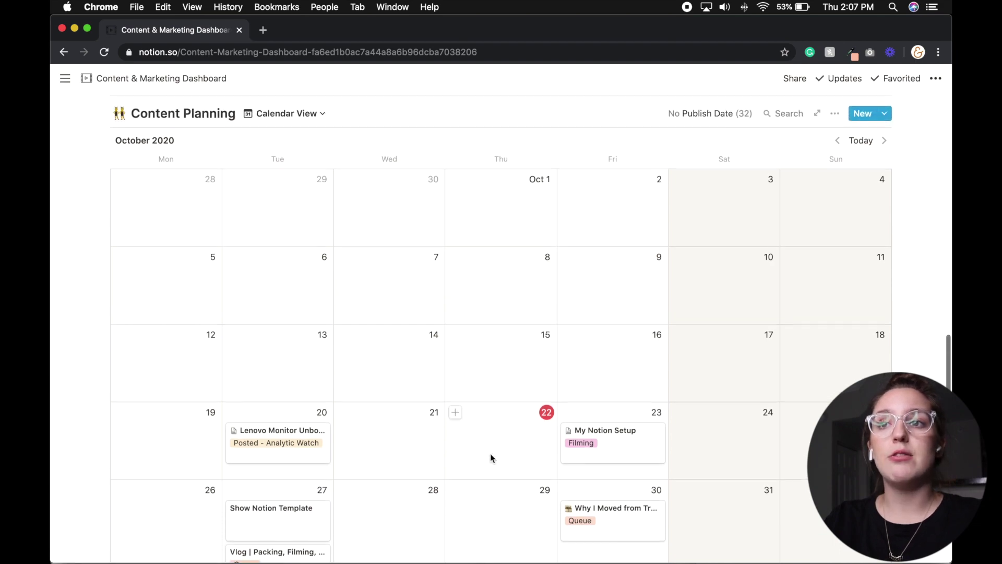
scroll(490, 454, up, 10)
scroll(490, 454, down, 2)
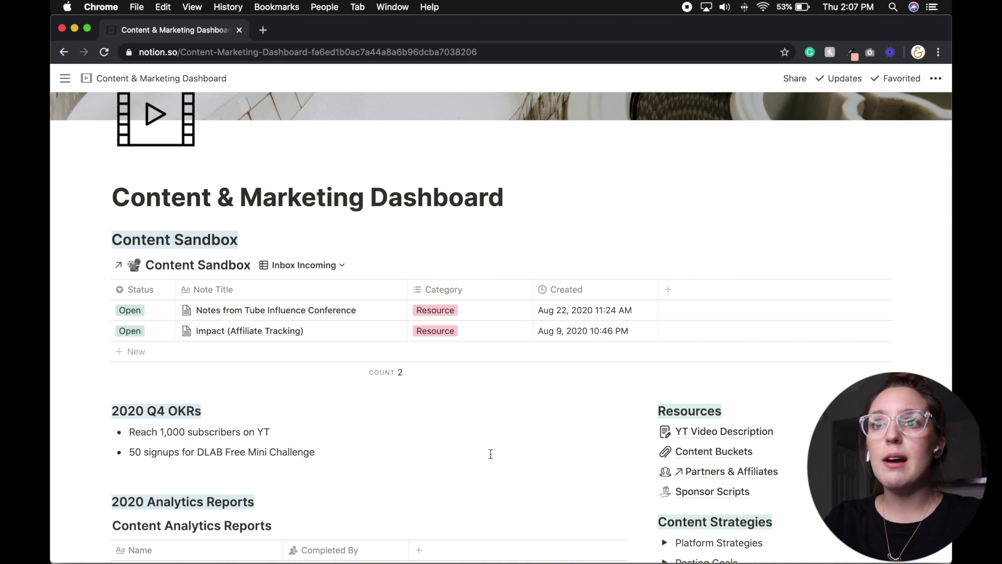
scroll(491, 454, down, 8)
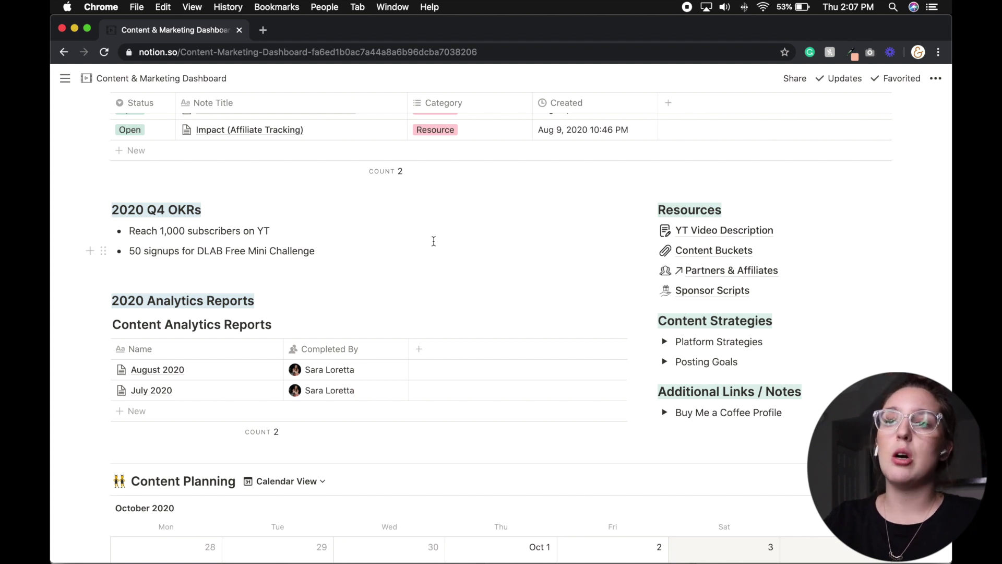
click(336, 253)
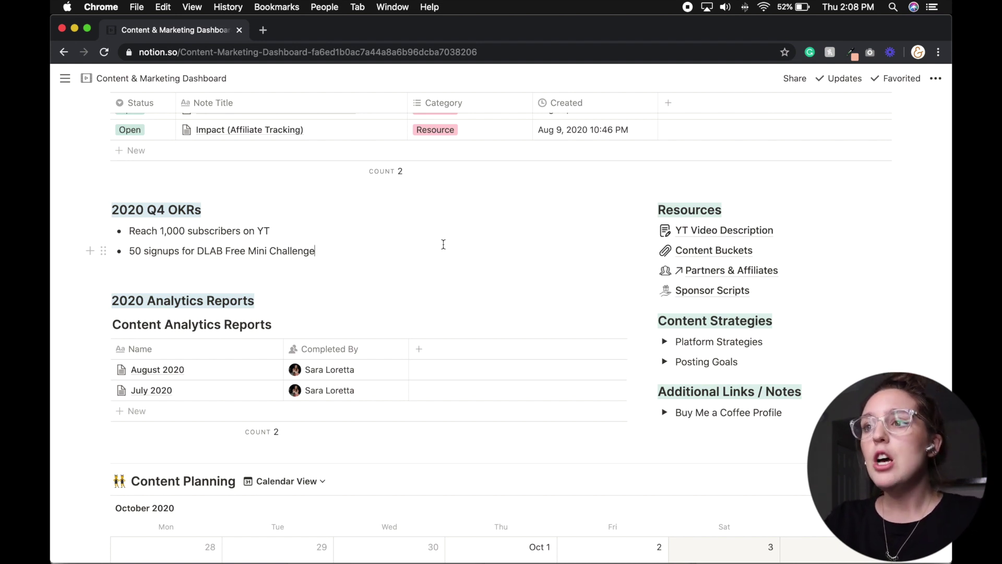
scroll(443, 245, down, 2)
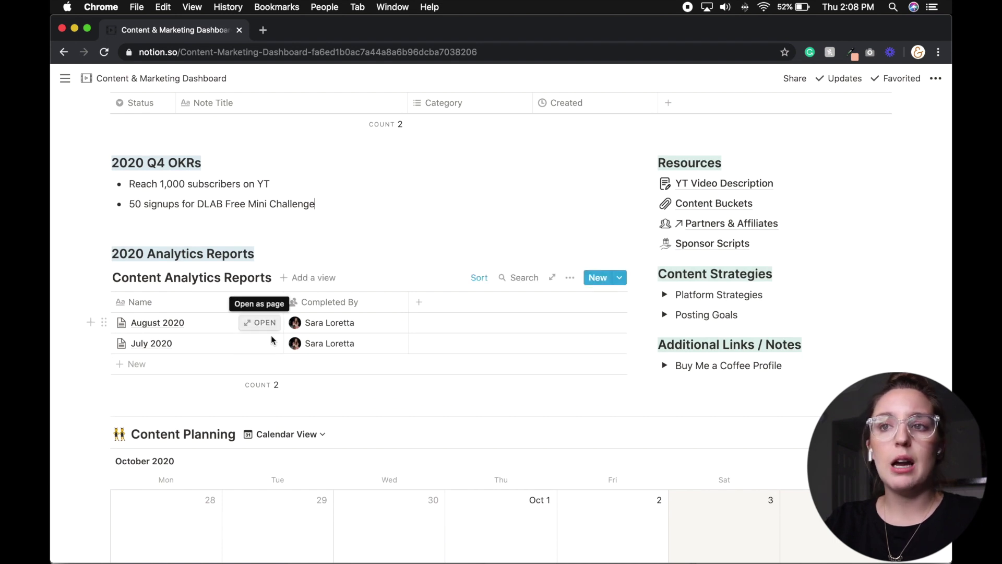
Step: Preview the August 2020 analytics report, then open the YT Video Description resource page
click(263, 323)
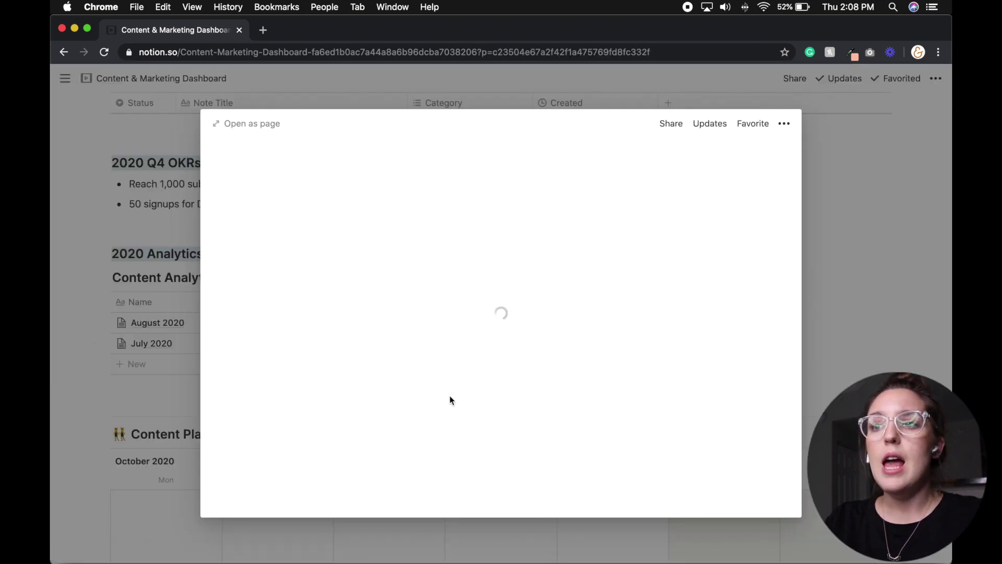
scroll(449, 399, down, 3)
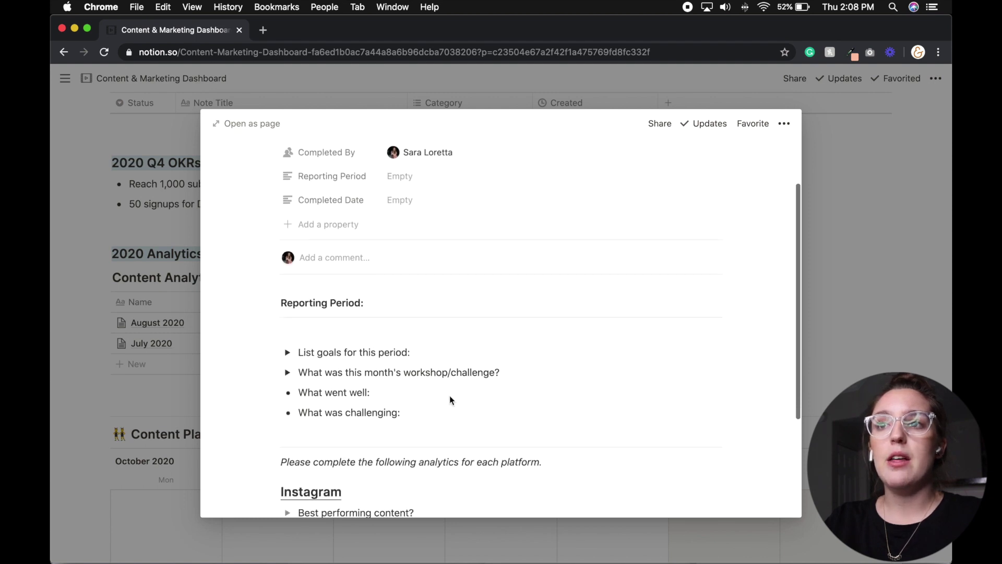
scroll(450, 400, down, 3)
scroll(450, 396, down, 1)
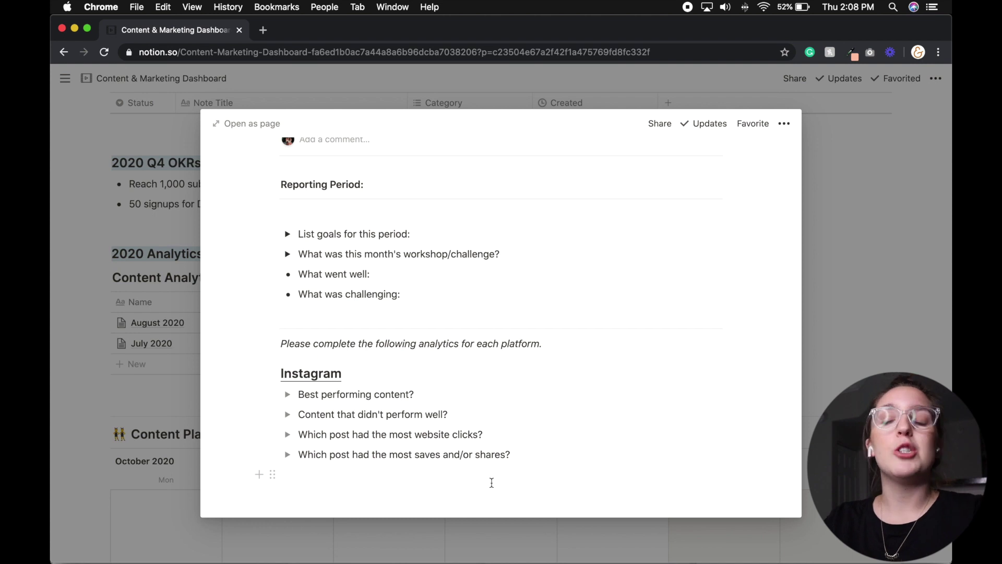
click(492, 531)
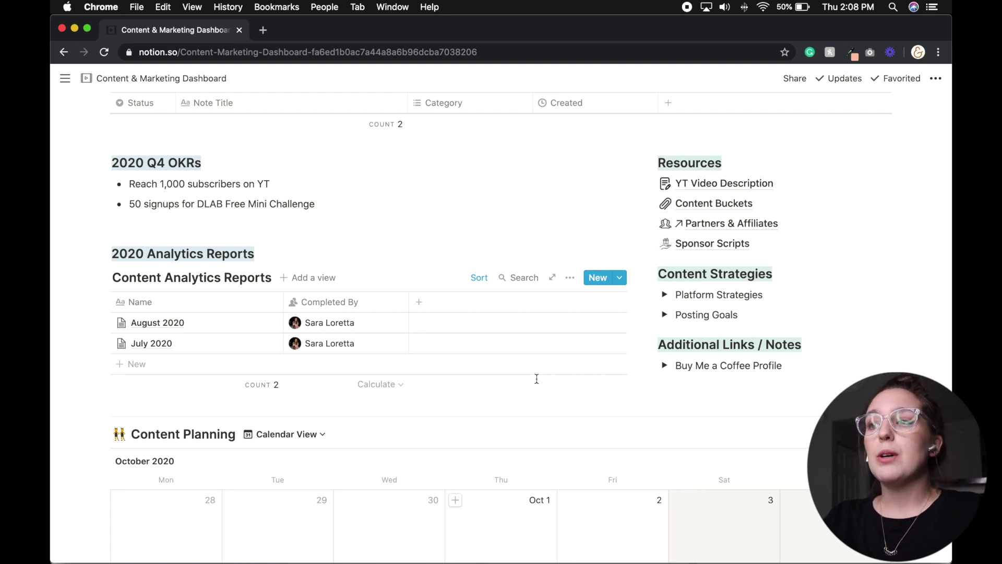
click(747, 183)
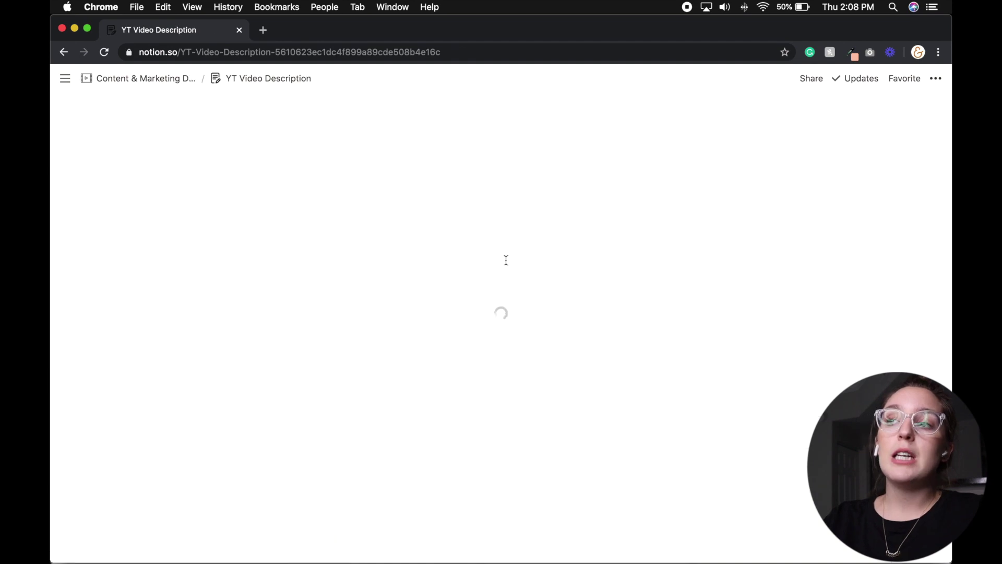
Step: Scroll through the YT Video Description template, then swipe back to the dashboard
scroll(506, 259, down, 10)
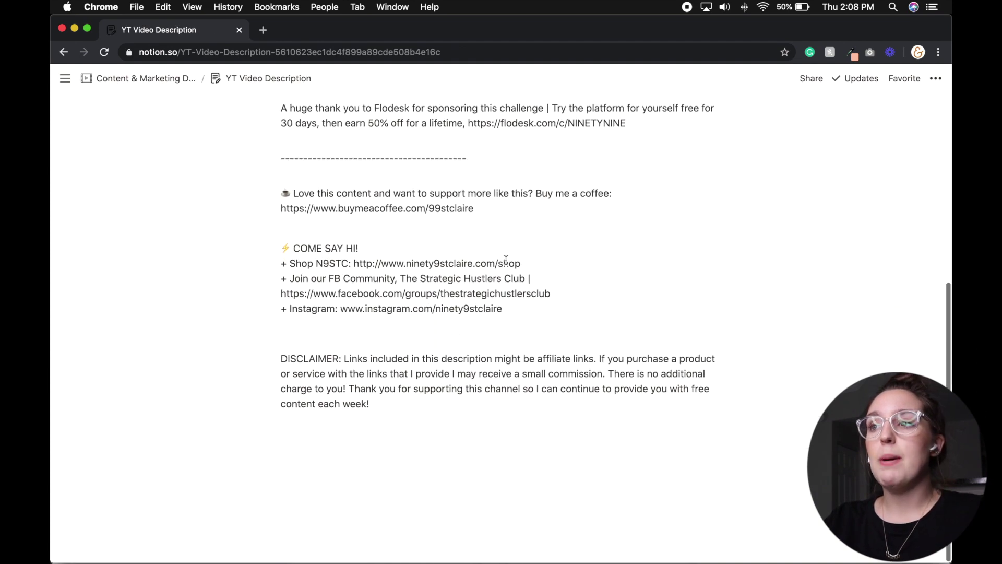
scroll(506, 260, up, 5)
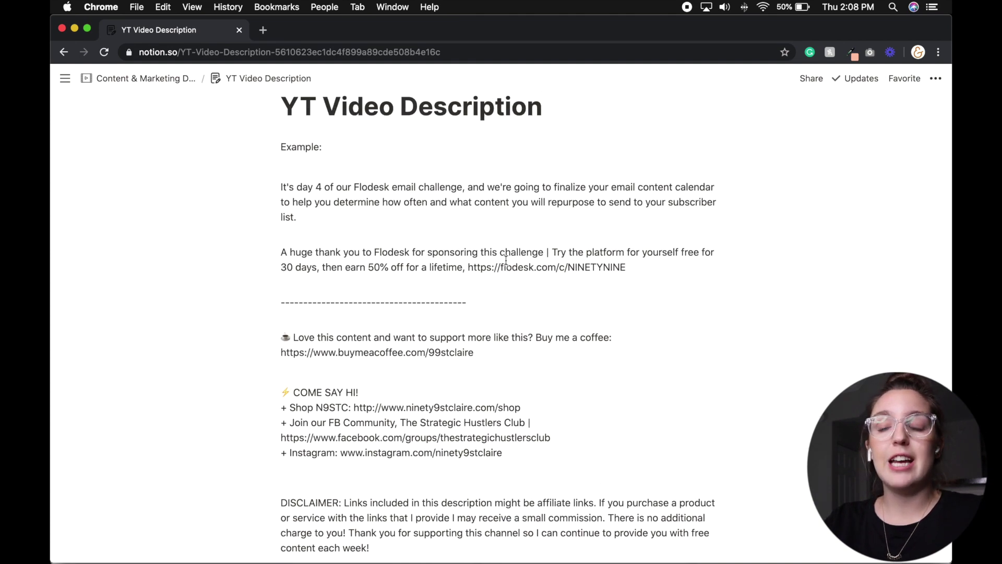
scroll(505, 259, left, 5)
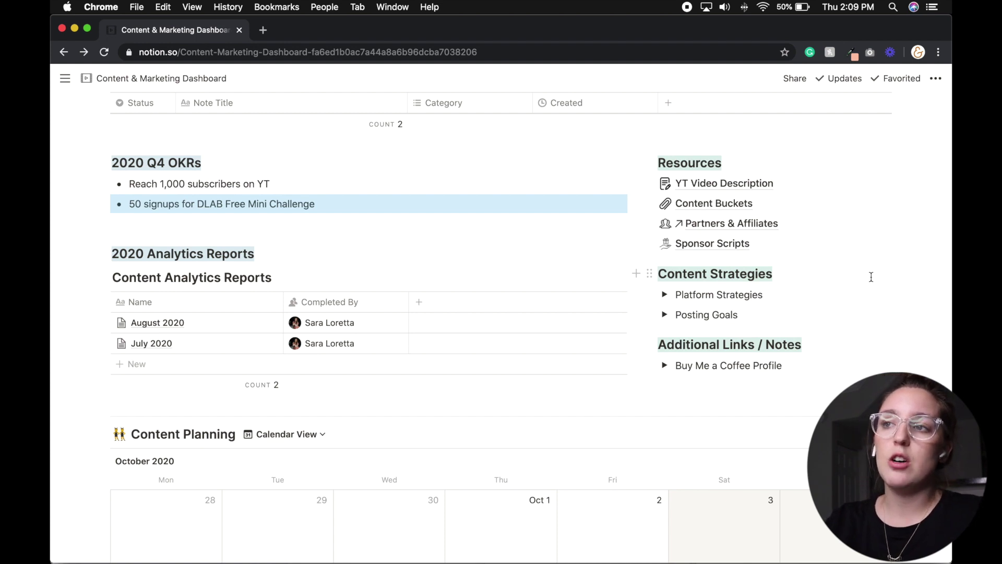
Step: Expand the Buy Me a Coffee Profile toggle and scroll down to the Content Planning calendar
scroll(871, 277, down, 3)
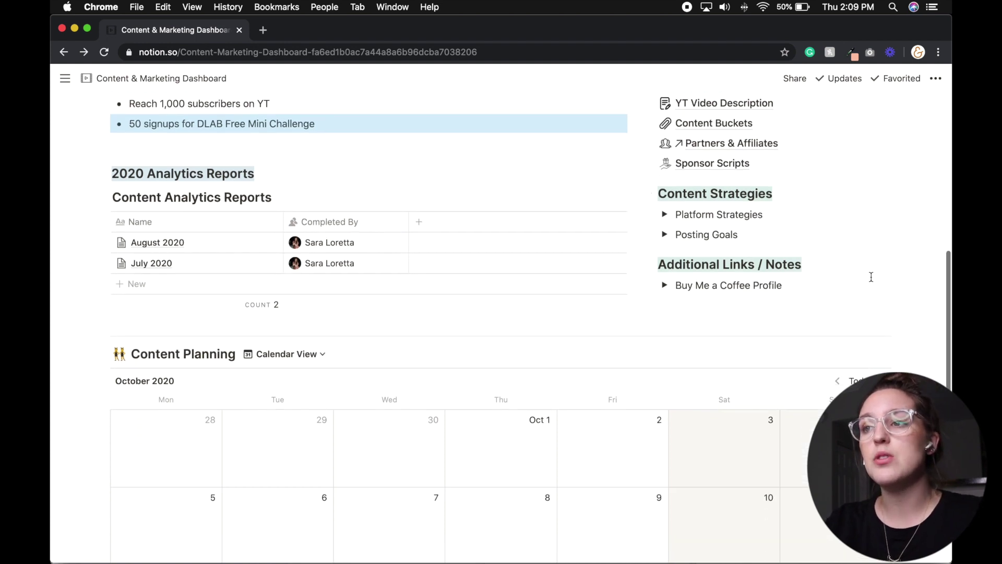
click(666, 286)
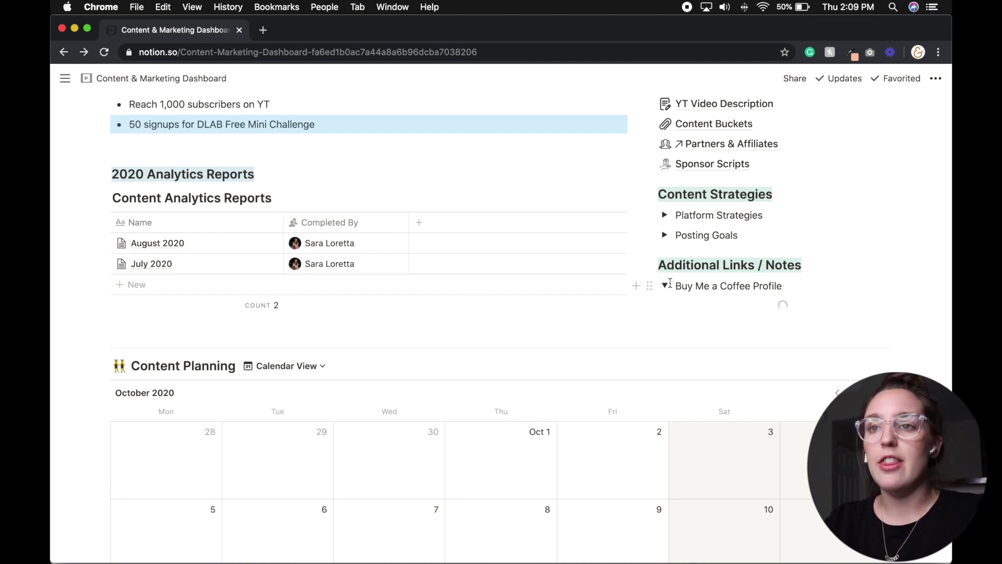
scroll(670, 285, down, 2)
scroll(671, 286, down, 5)
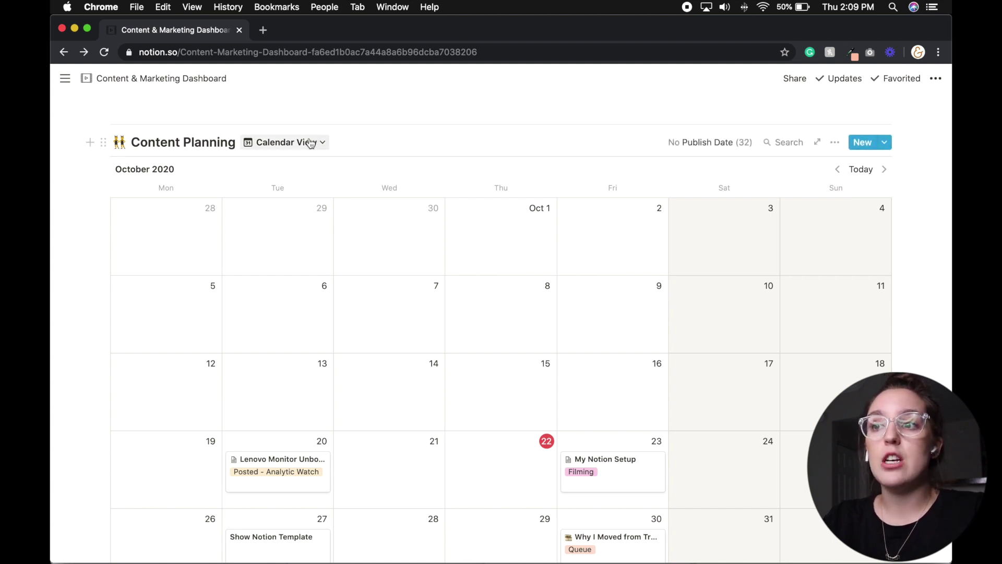
scroll(503, 272, down, 2)
click(608, 450)
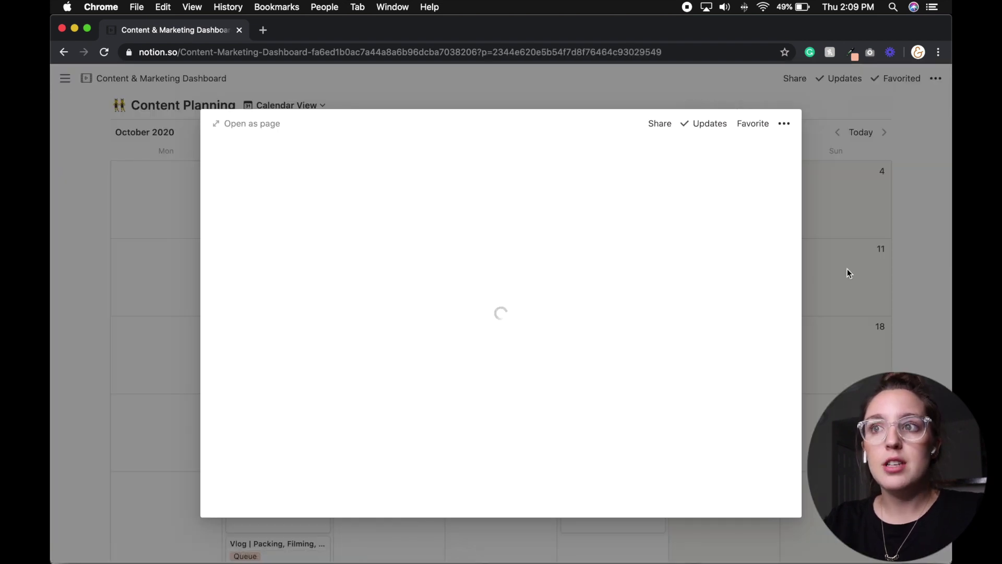
click(847, 269)
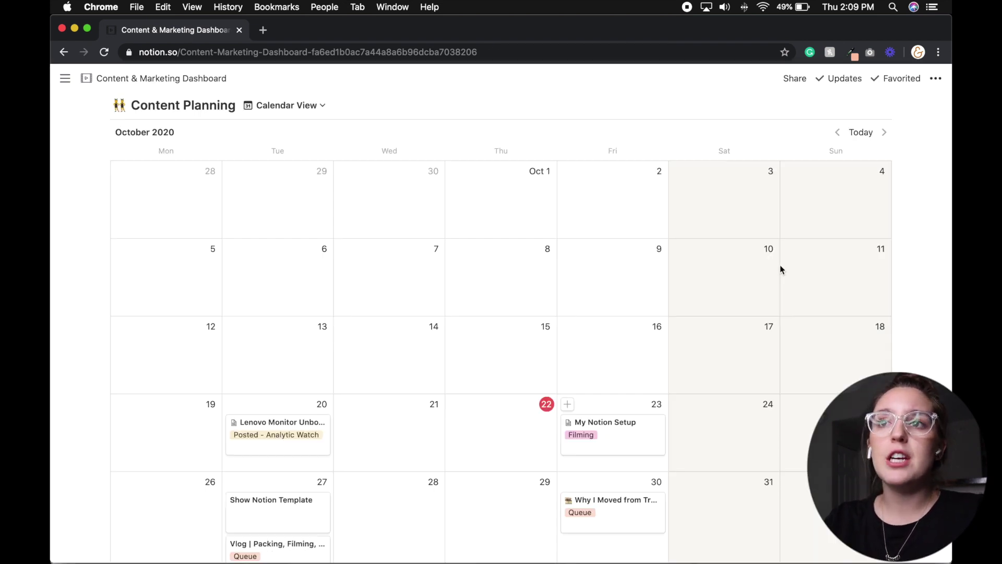
click(630, 443)
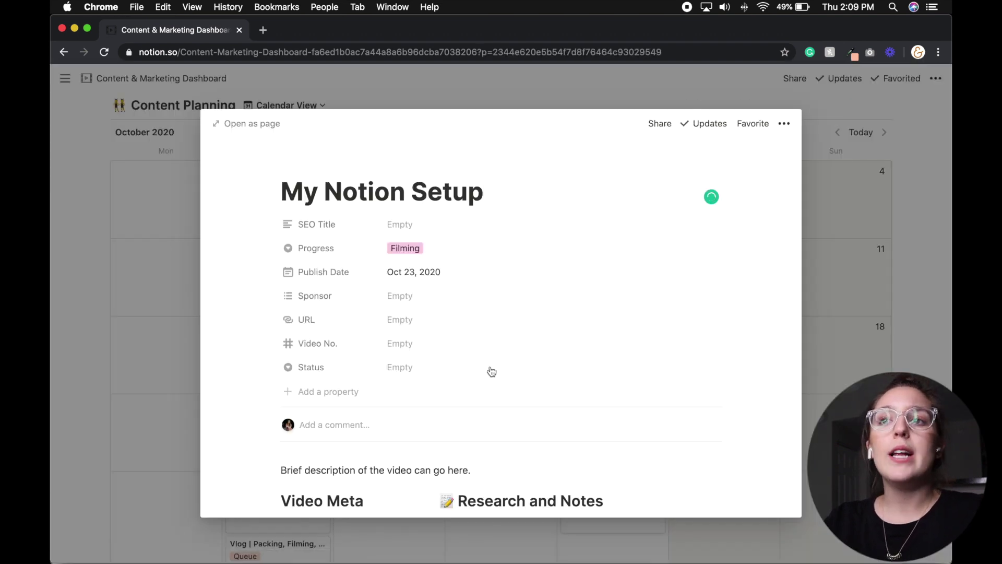
scroll(491, 371, down, 1)
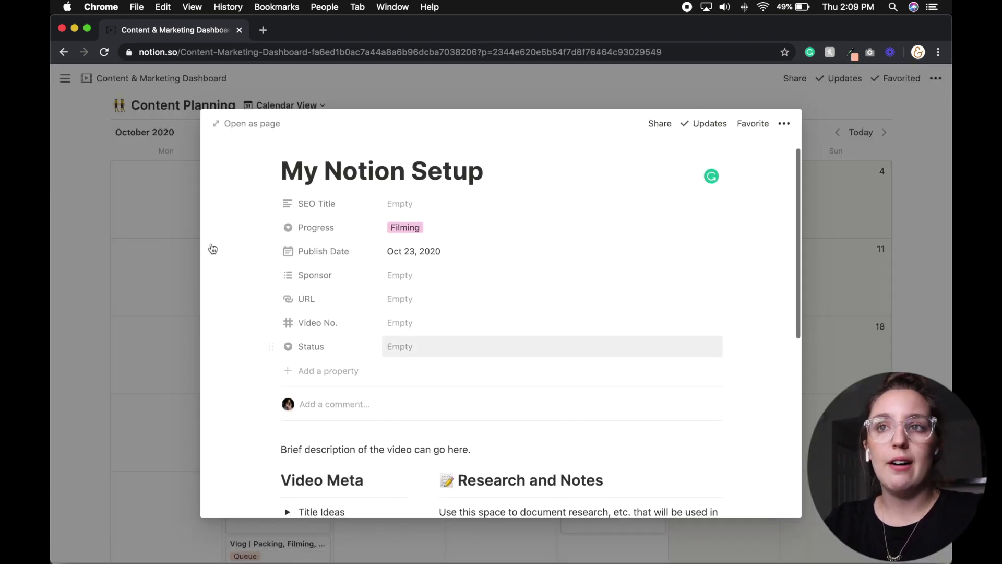
click(149, 231)
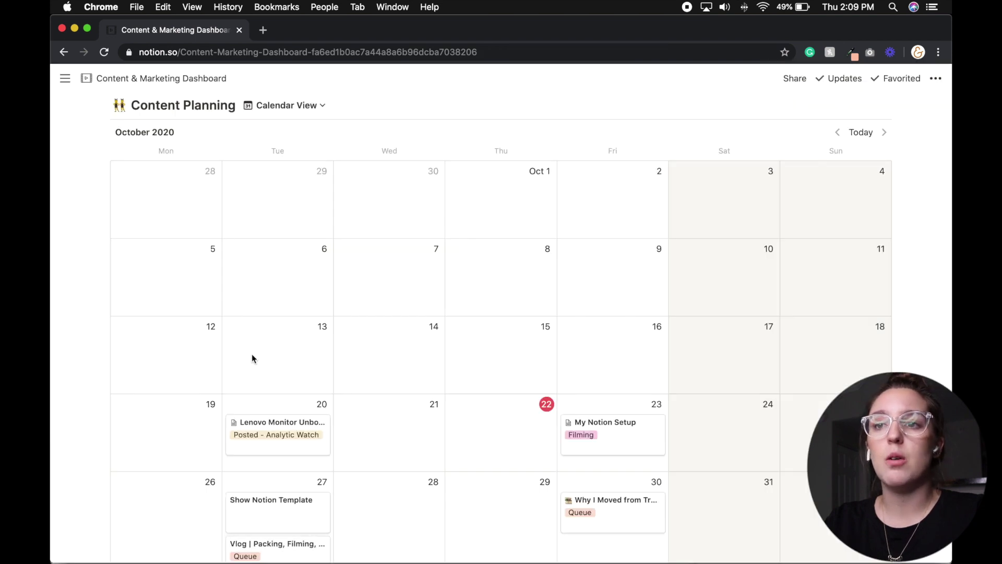
click(277, 429)
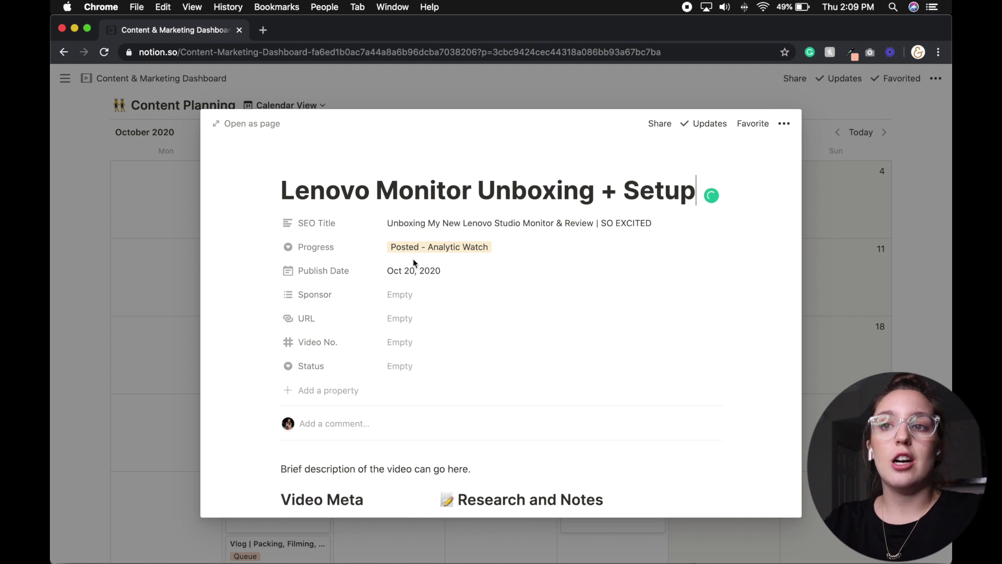
Step: Nest 'Welcome back to my channel, make sure to hit that subscribe button!' under Introduction
scroll(413, 260, down, 2)
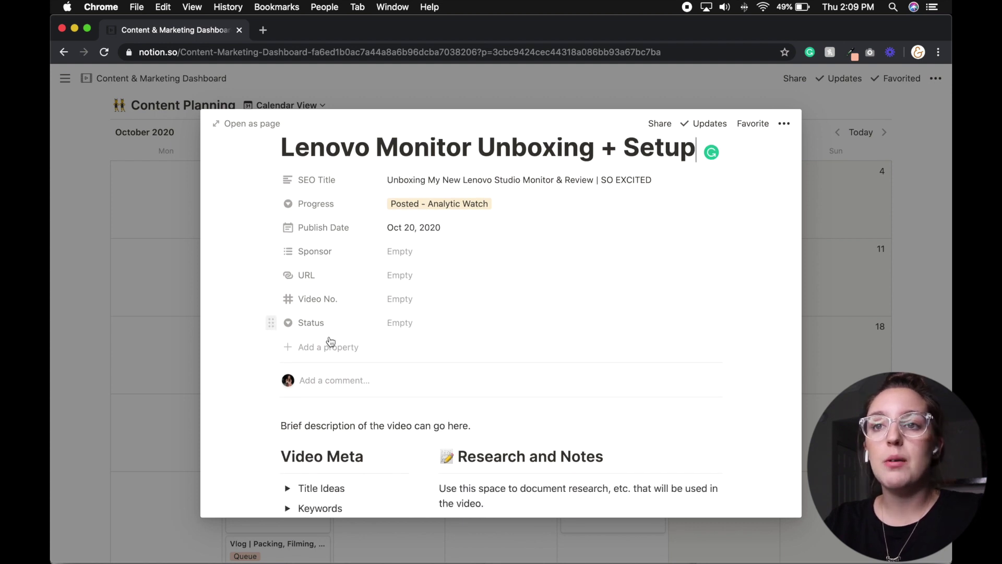
scroll(418, 380, down, 5)
scroll(418, 381, down, 5)
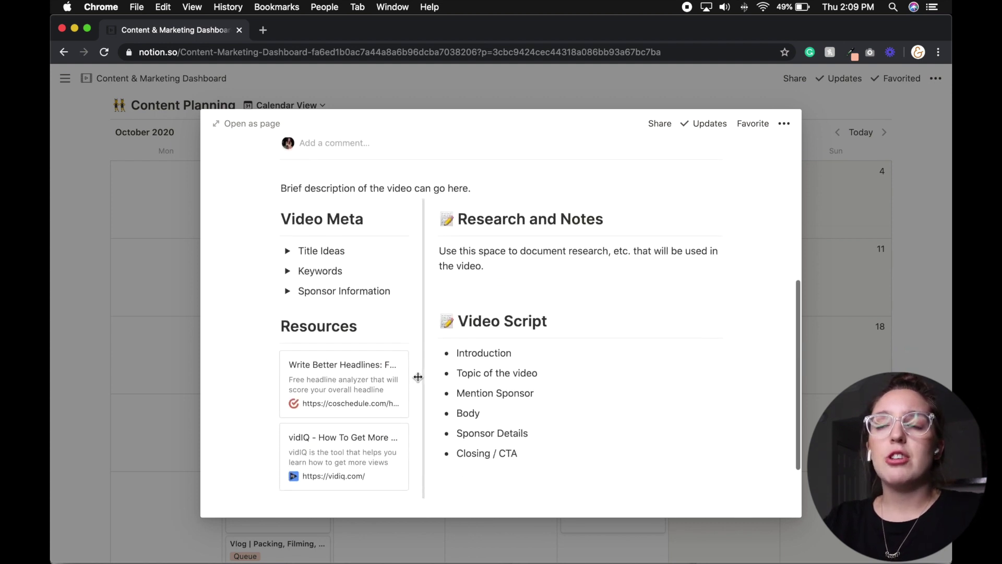
scroll(620, 455, up, 2)
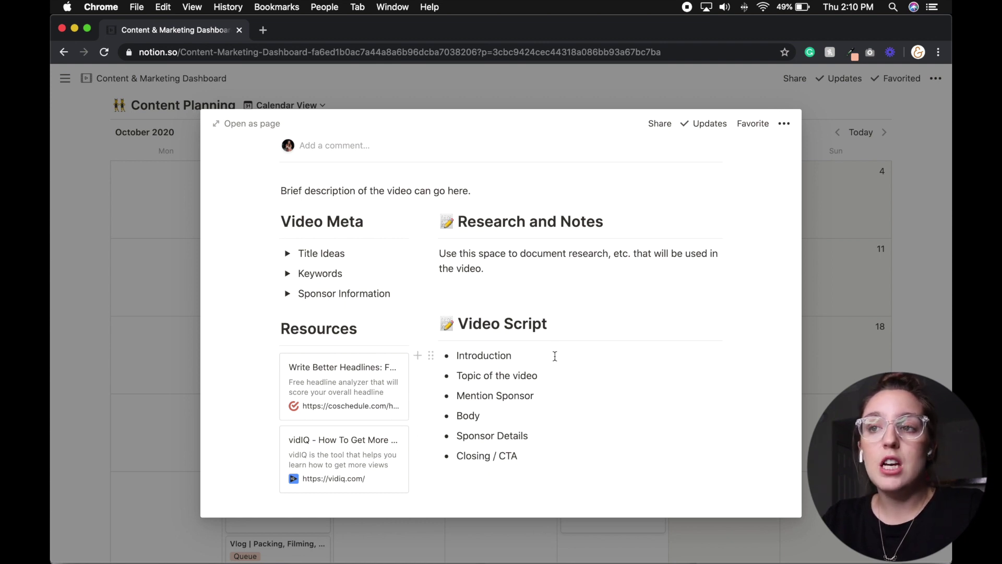
click(512, 355)
key(Return)
key(Tab)
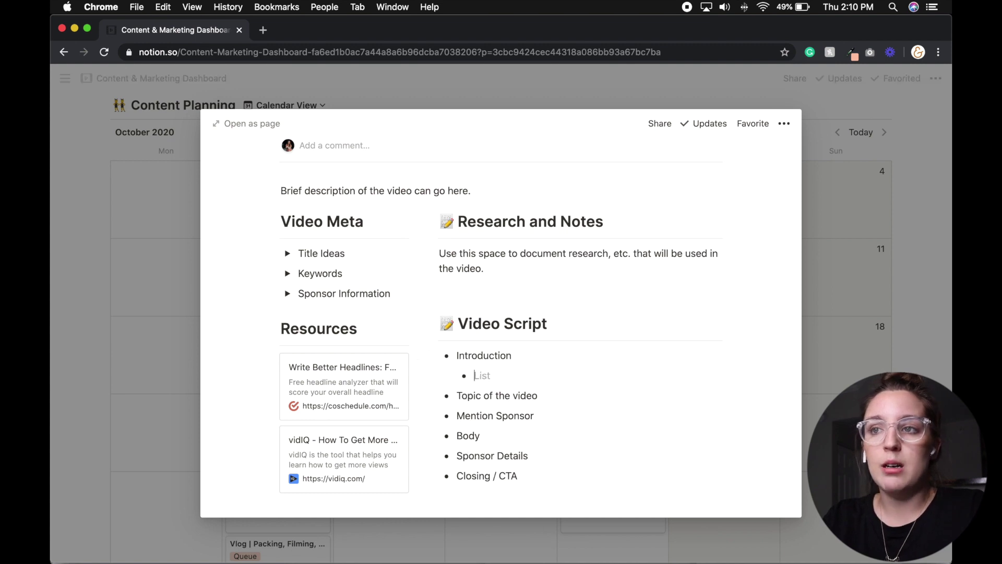
text(Hey guys)
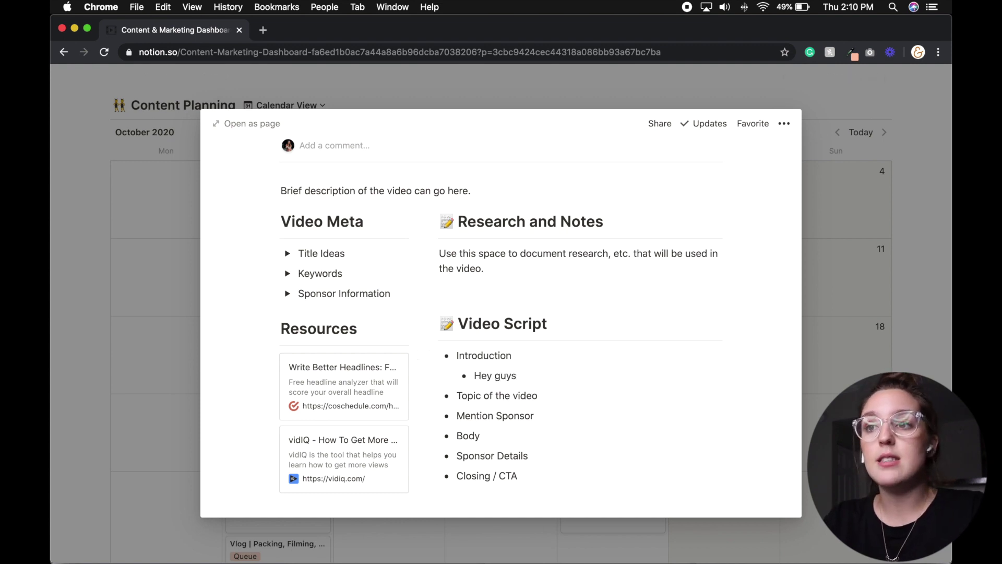
text(! welc)
key(BackSpace)
key(BackSpace)
key(BackSpace)
key(BackSpace)
text(W)
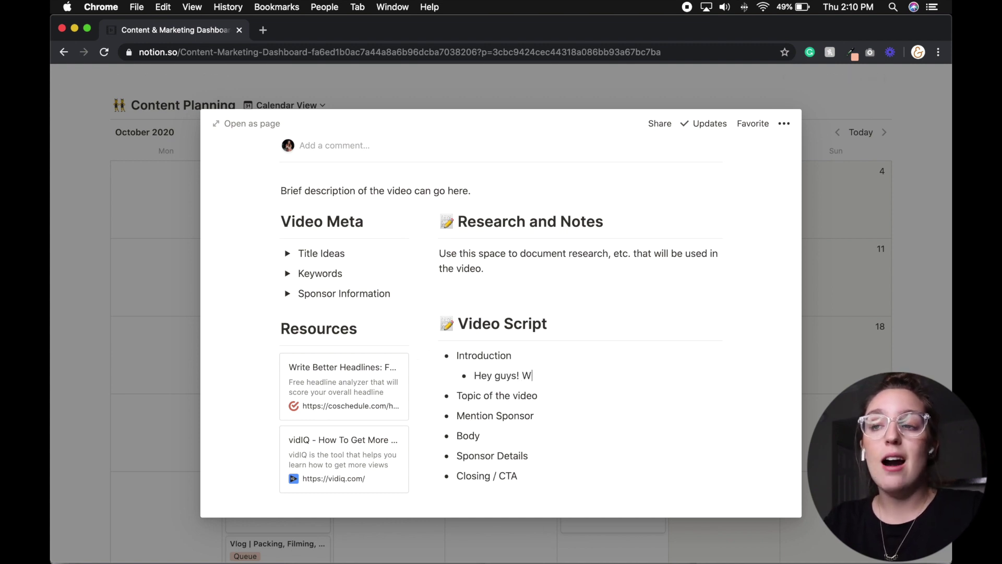
text(elcome back to)
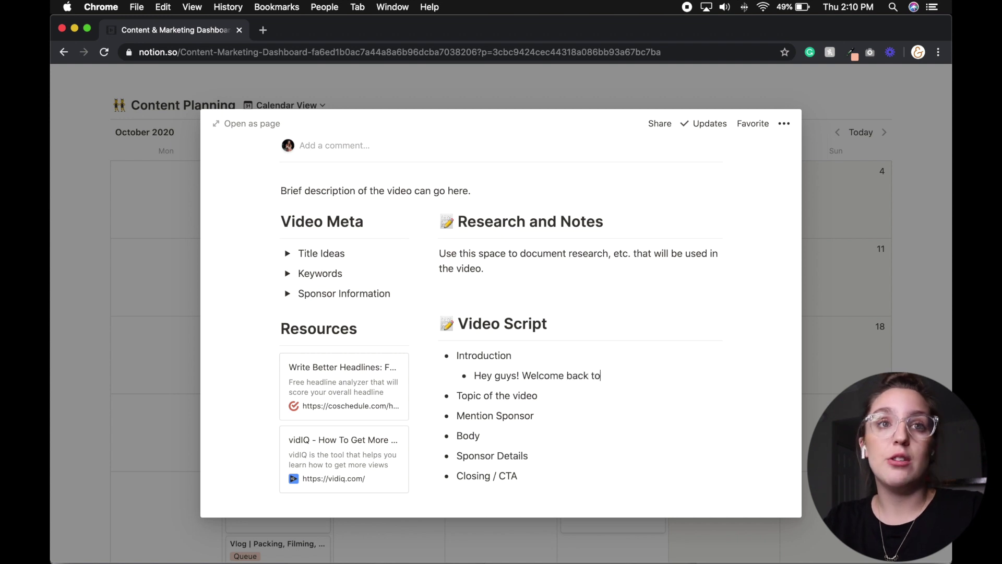
text( my channel, )
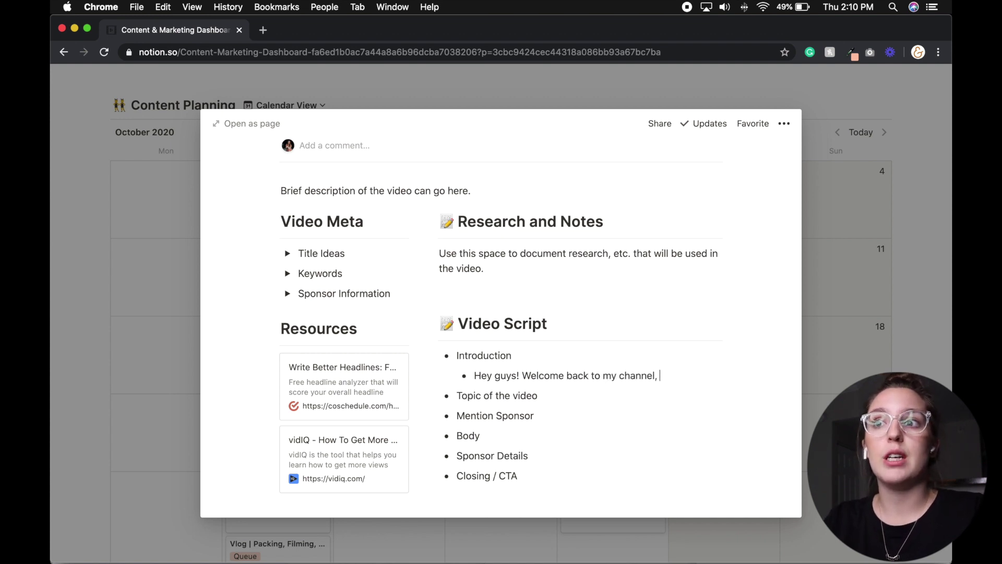
text(make sue to)
key(BackSpace)
key(BackSpace)
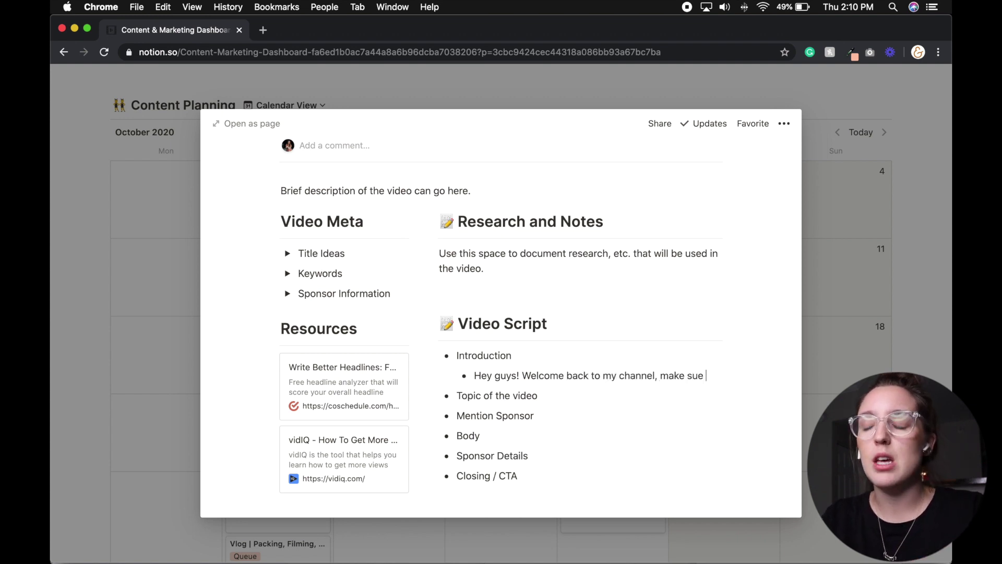
key(BackSpace)
key(BackSpace)
text(re to)
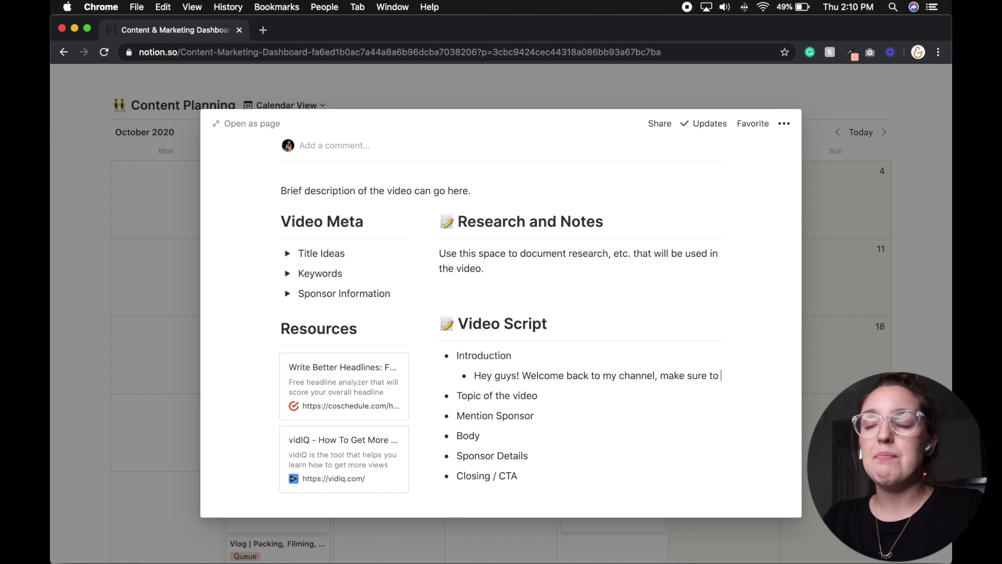
text( hit that subscribe)
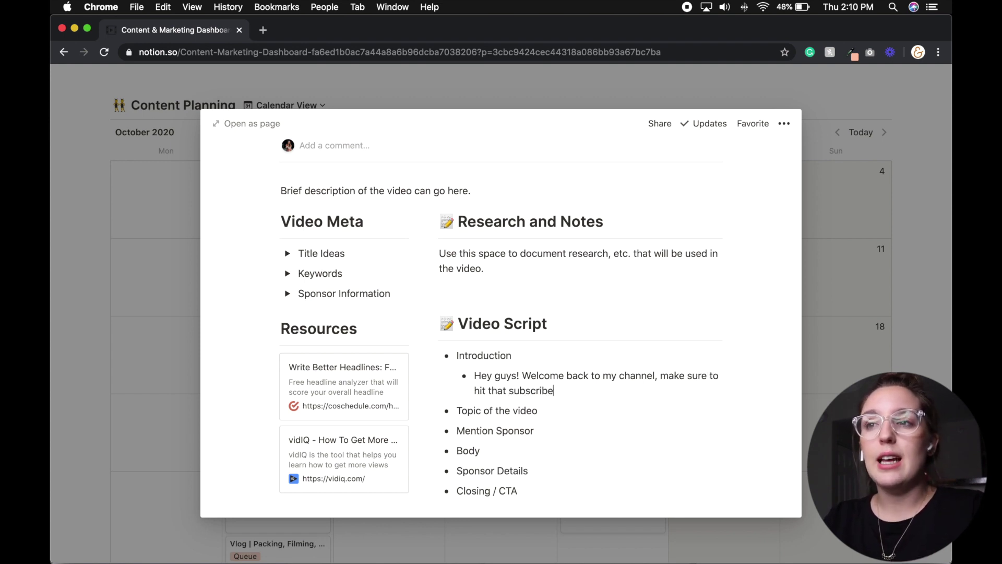
text( buttno)
key(BackSpace)
key(BackSpace)
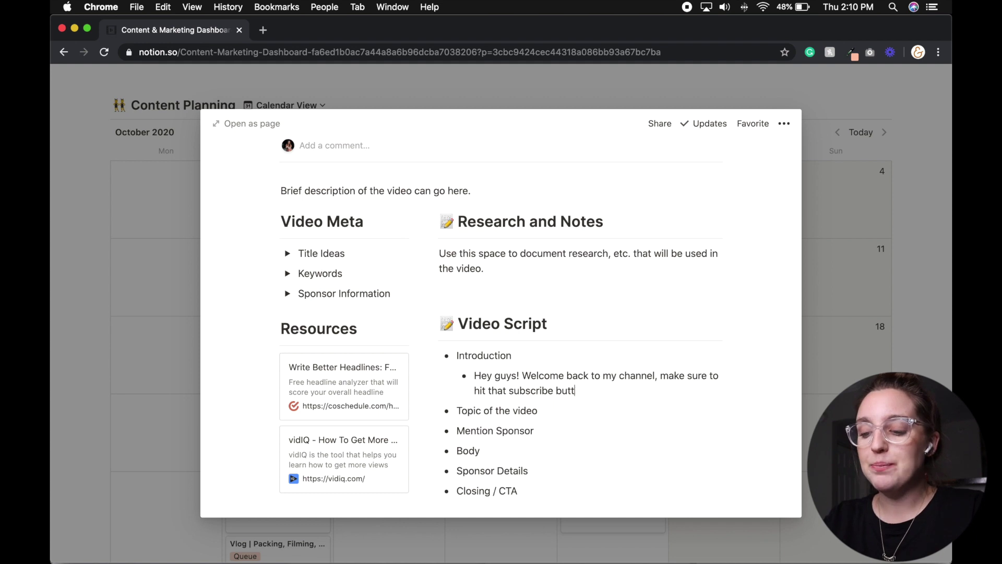
text(on!)
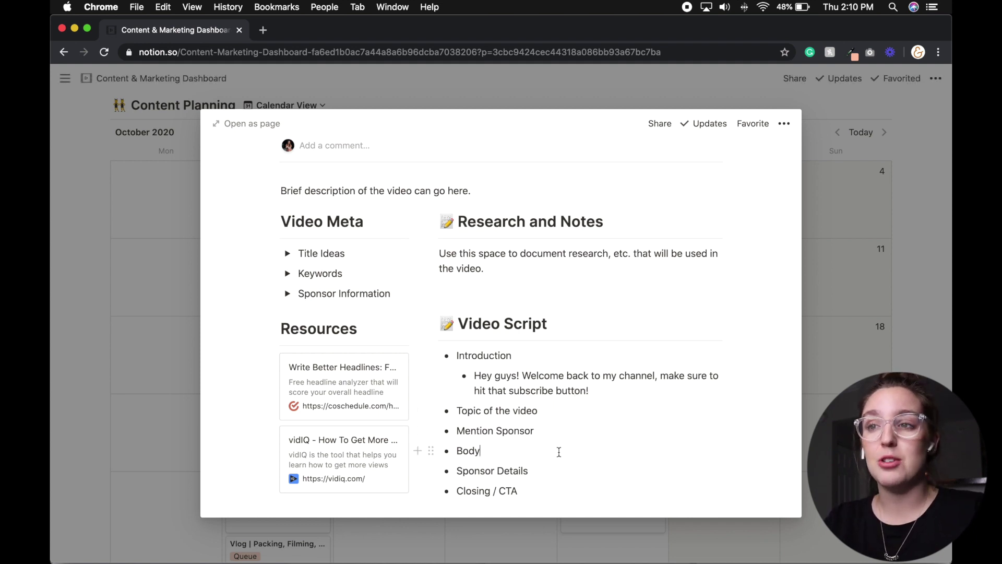
Step: Nest 'Thanks to squarespace for being a rockstar' under Mention Sponsor and close the page
click(562, 431)
key(Return)
key(Tab)
text(Thanks)
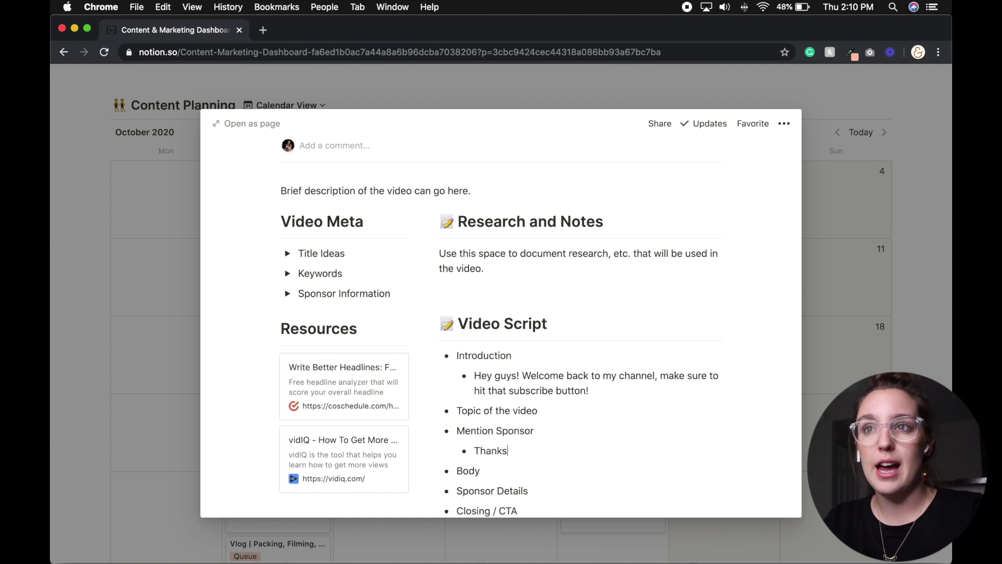
text( to squarespace )
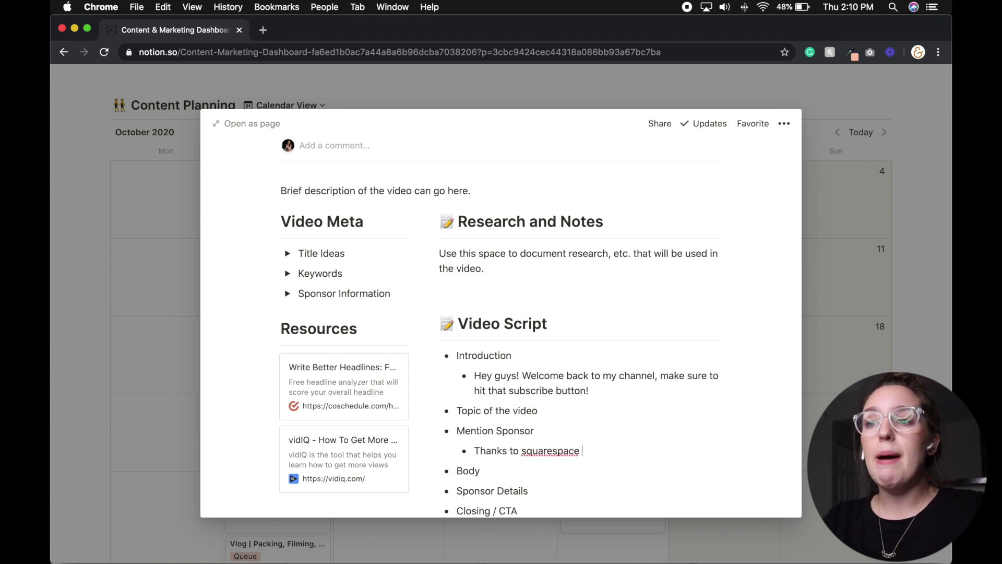
text(for being )
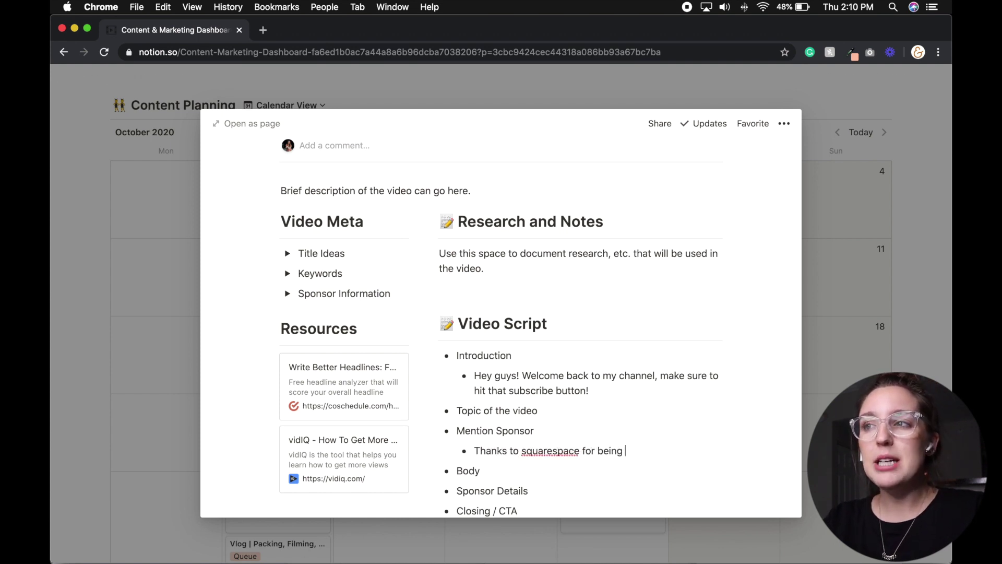
text(a rockstqr)
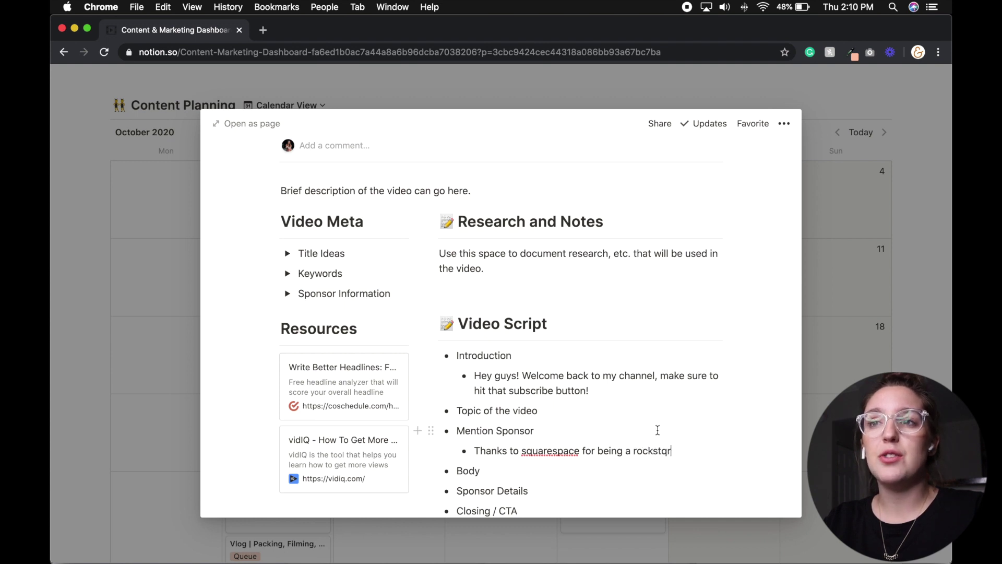
key(BackSpace)
key(BackSpace)
text(ar)
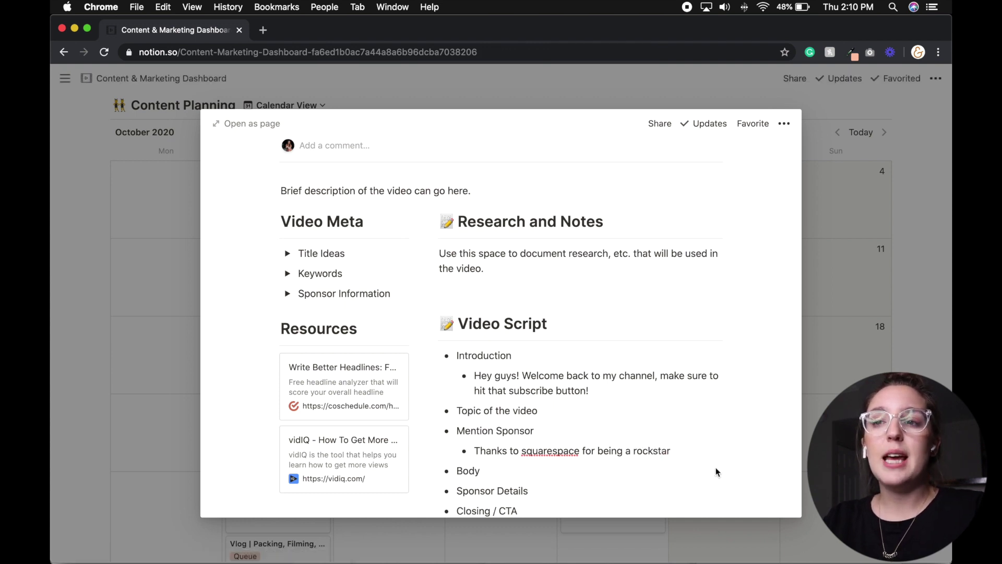
key(Escape)
Step: Switch Content Planning to Table View - All Ideas and scroll through the 37 video ideas
click(292, 105)
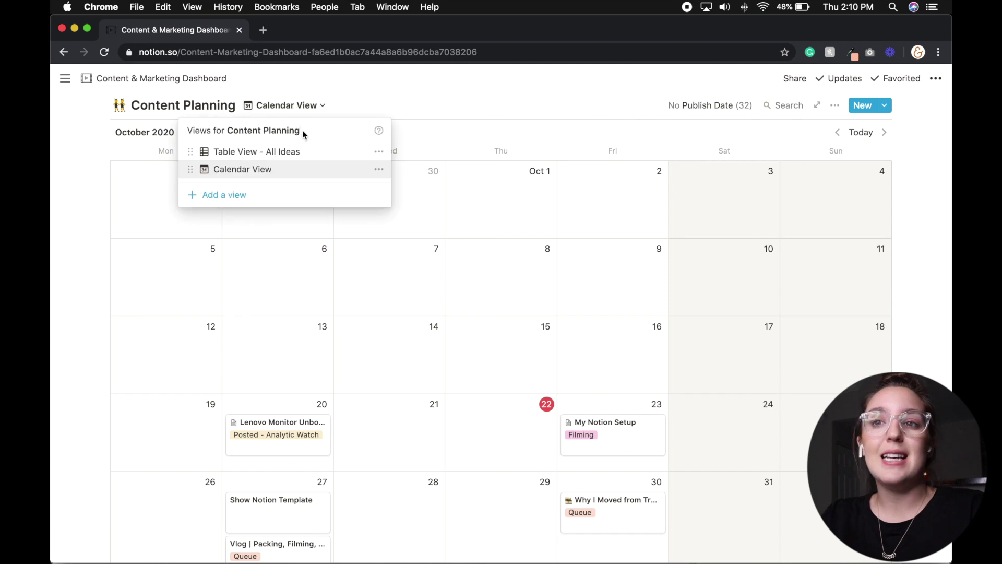
click(301, 151)
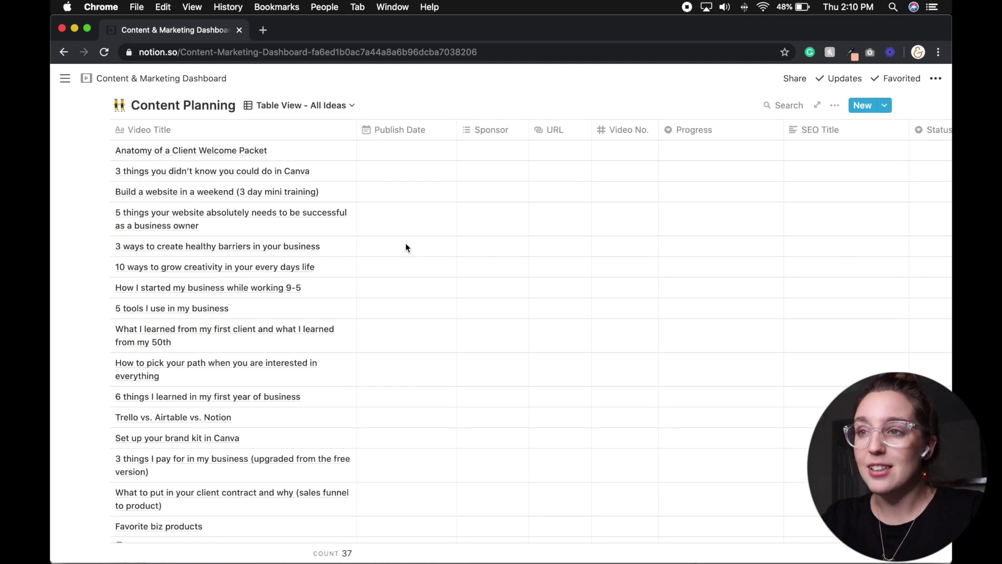
scroll(444, 347, down, 8)
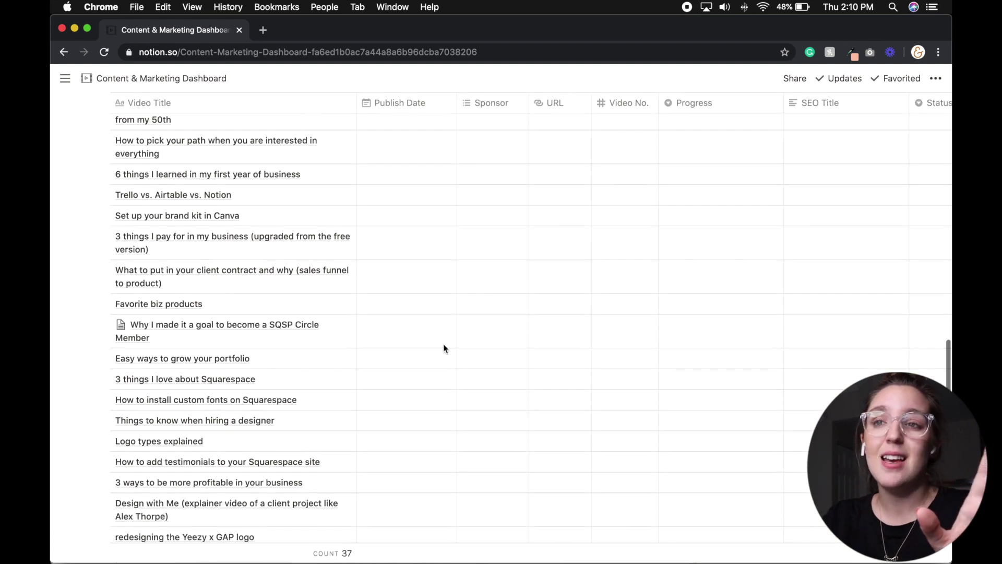
scroll(444, 348, down, 6)
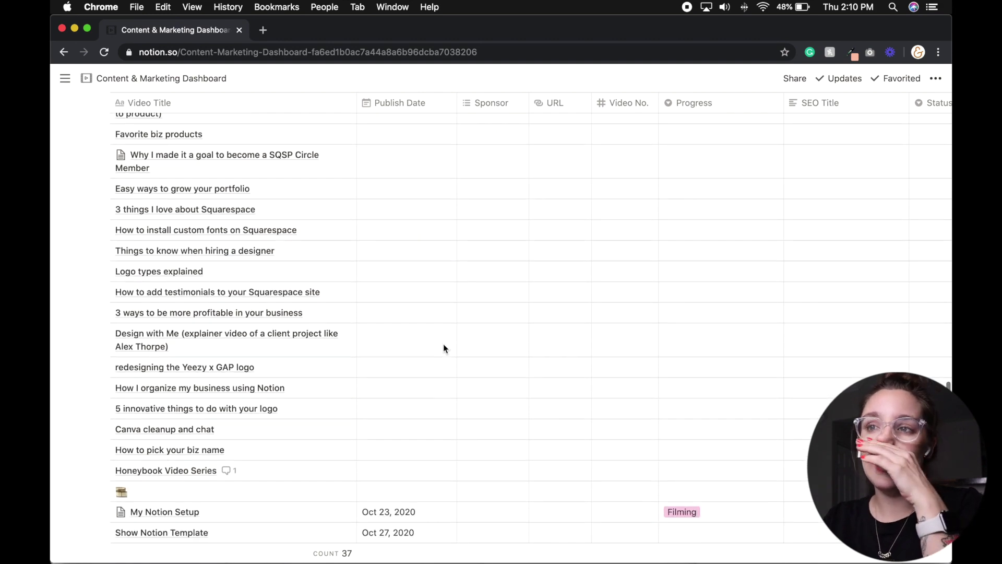
scroll(444, 348, down, 6)
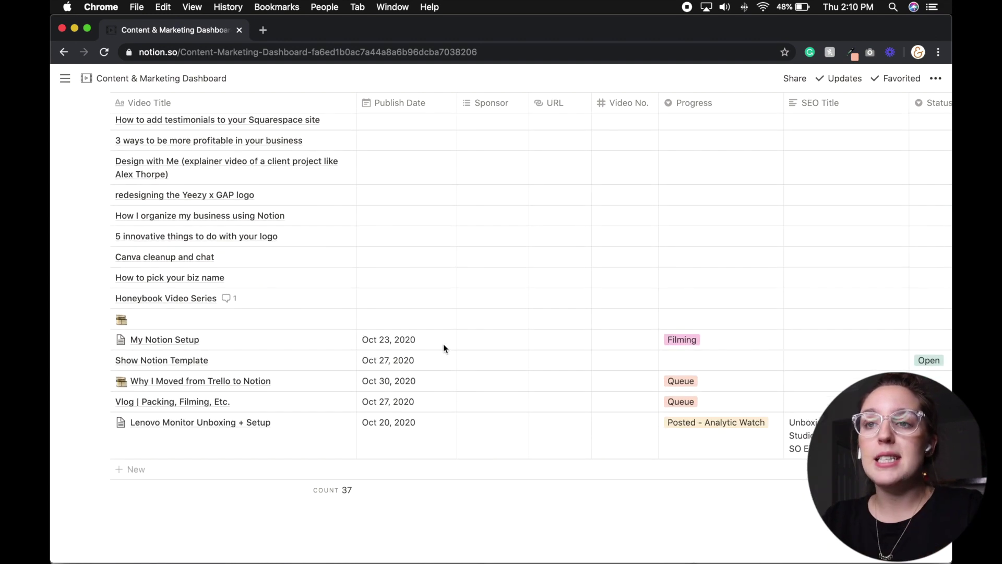
scroll(443, 346, up, 18)
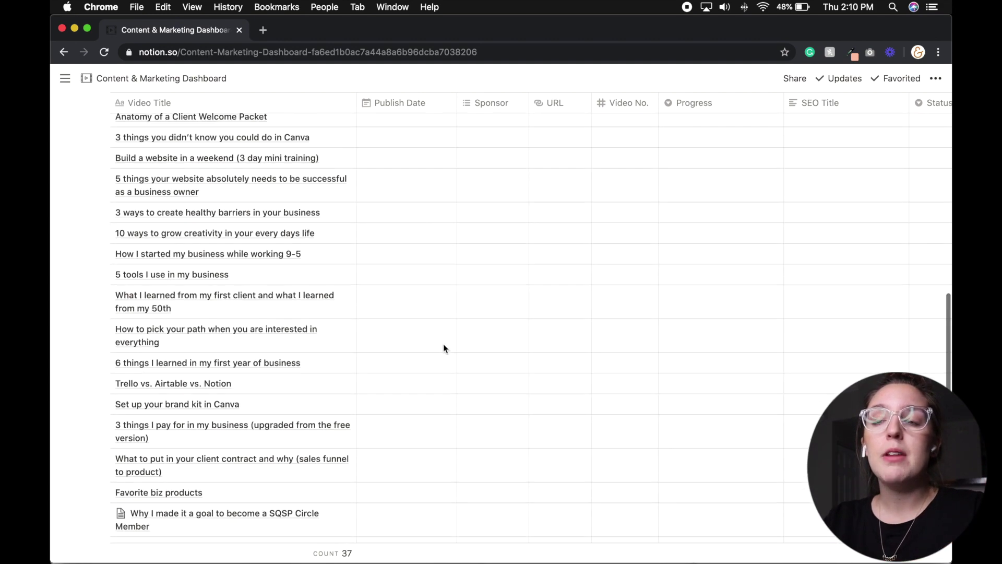
scroll(443, 346, up, 9)
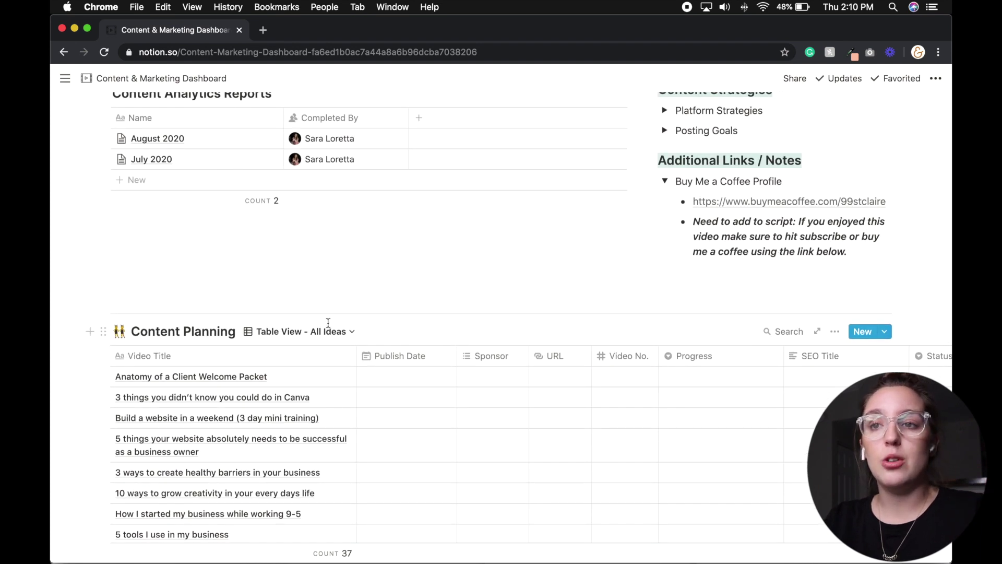
click(346, 329)
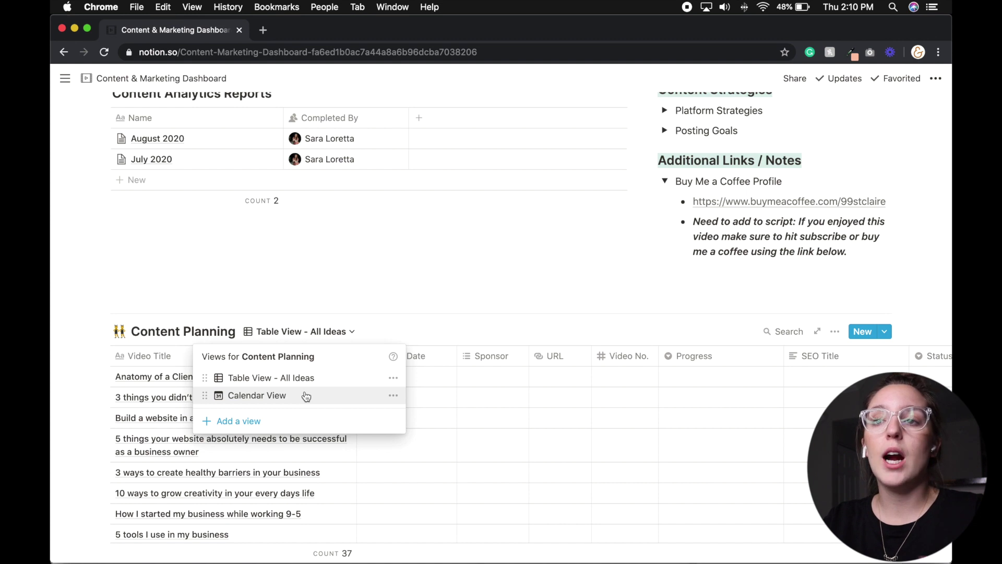
Step: Return Content Planning to the October 2020 Calendar View and scroll it into view
click(365, 392)
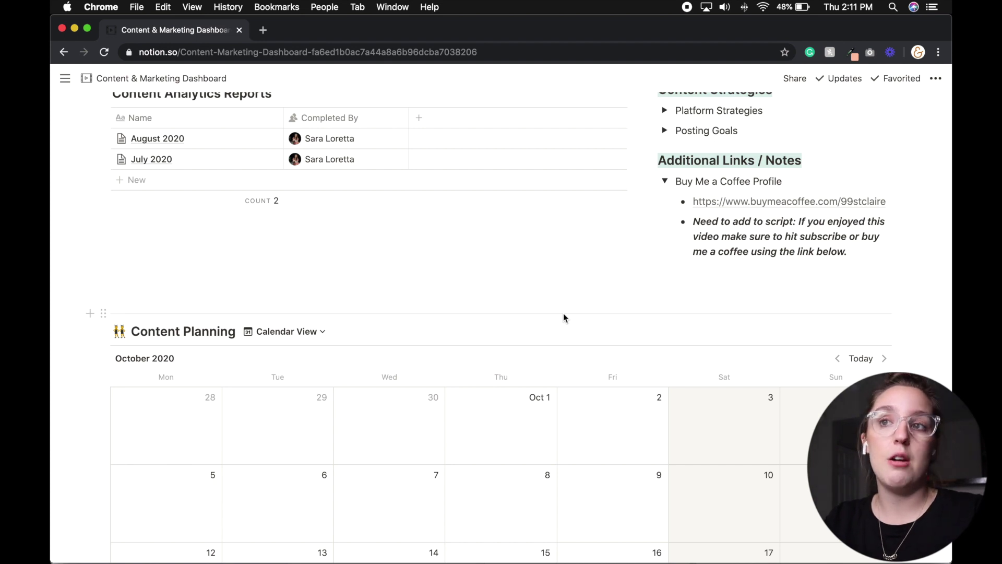
scroll(564, 314, down, 10)
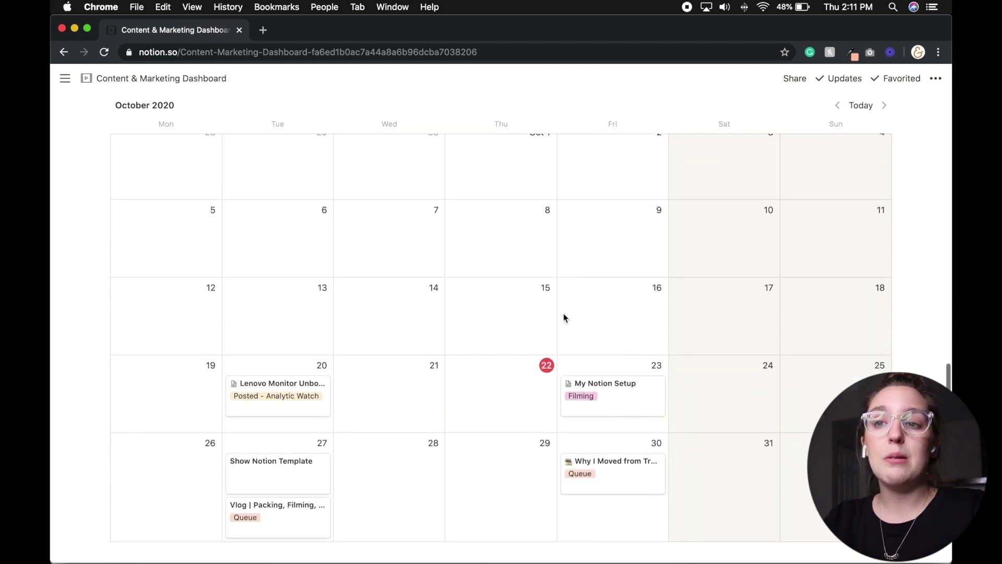
scroll(562, 316, down, 1)
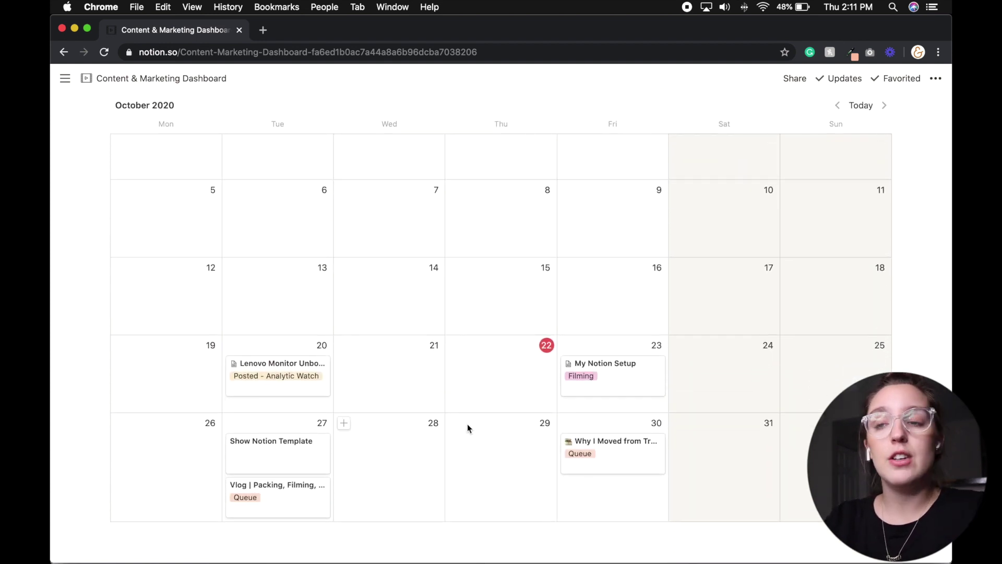
scroll(467, 427, up, 1)
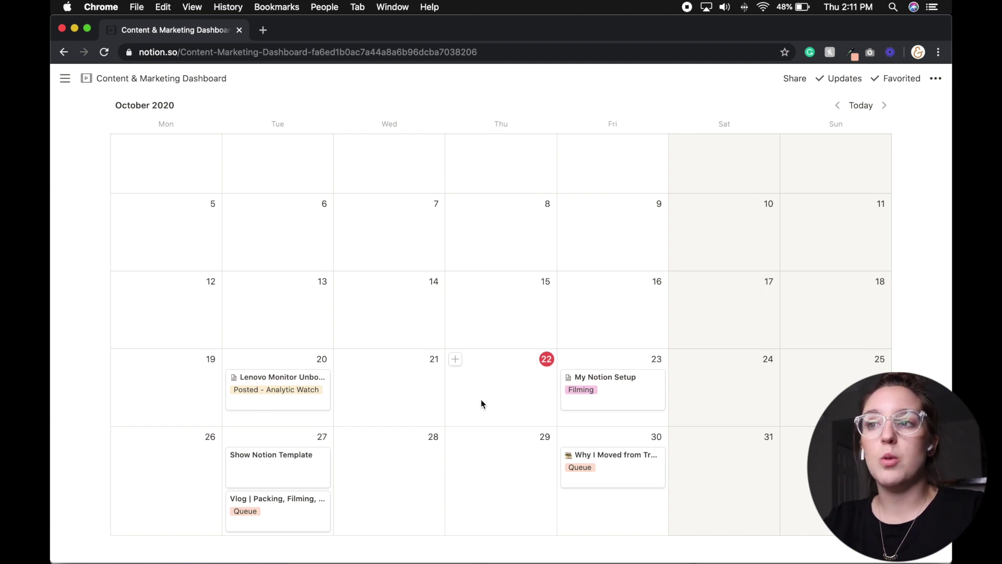
scroll(480, 402, up, 5)
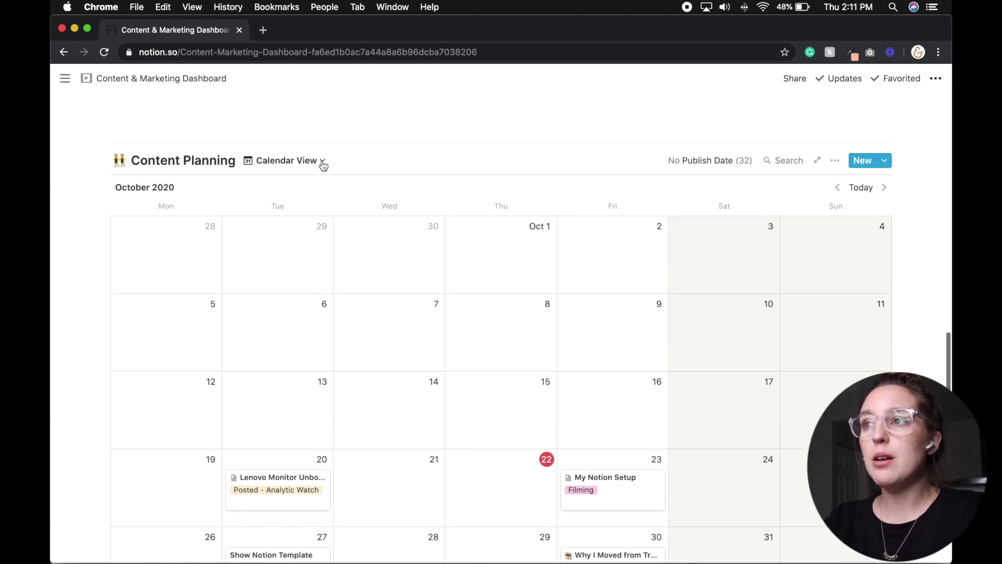
Step: Turn on Sponsor in the calendar's Properties, keeping Progress and Video No. visible
click(835, 160)
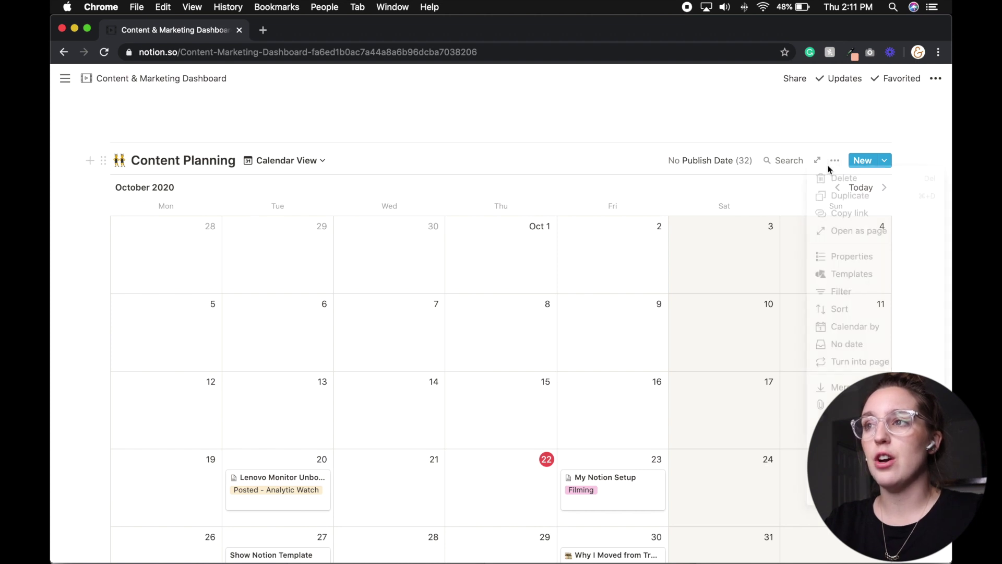
click(828, 257)
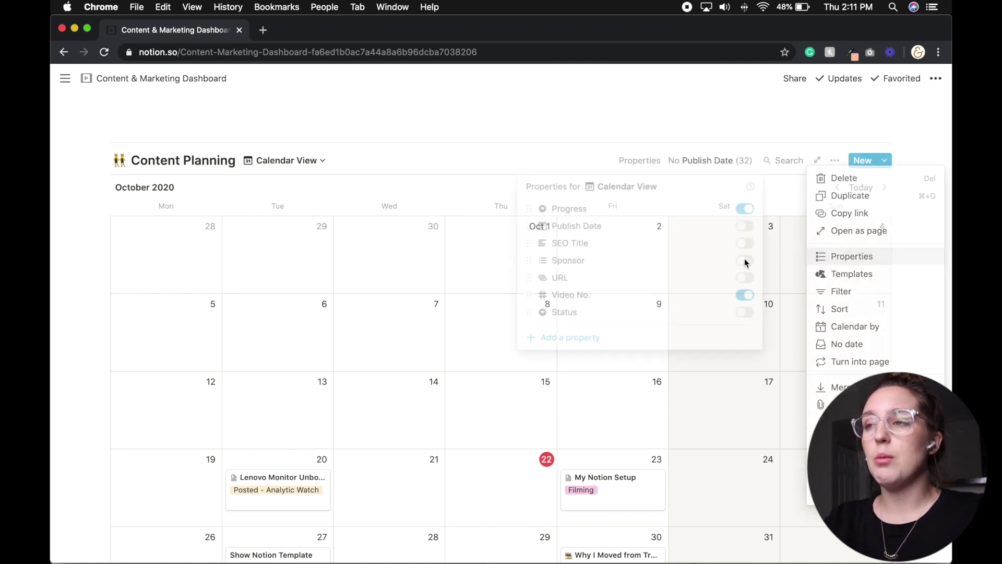
click(747, 209)
click(747, 210)
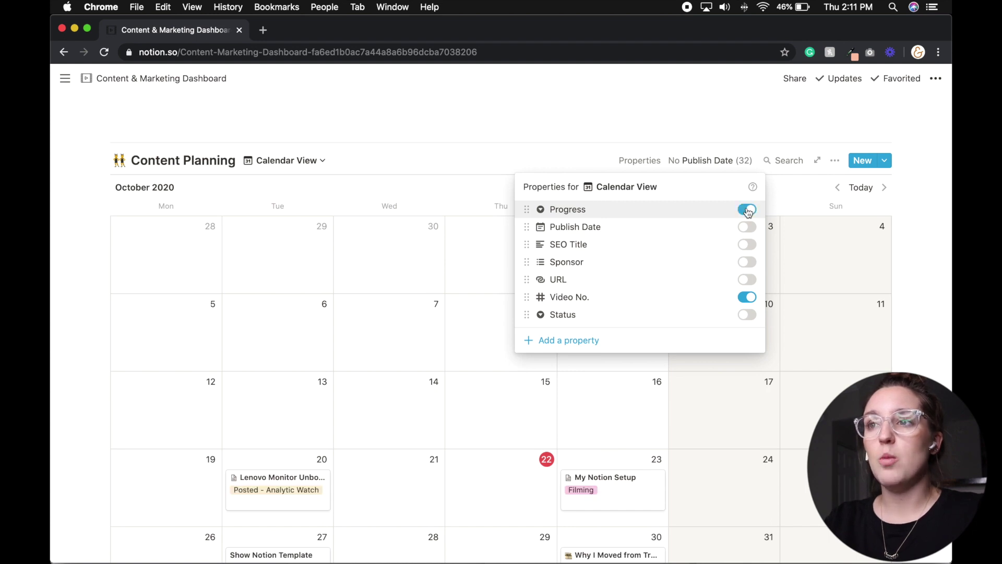
click(744, 297)
click(745, 297)
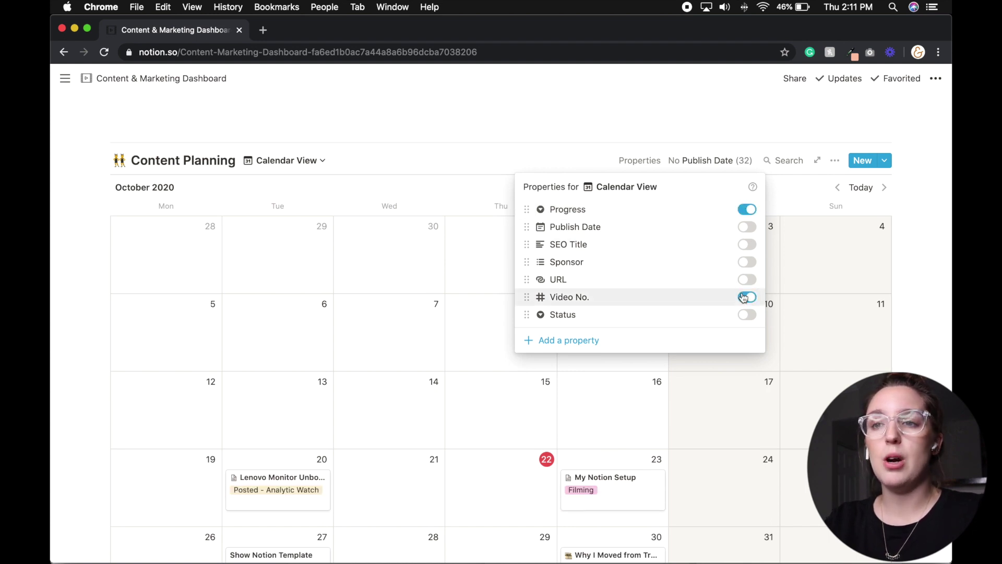
click(749, 263)
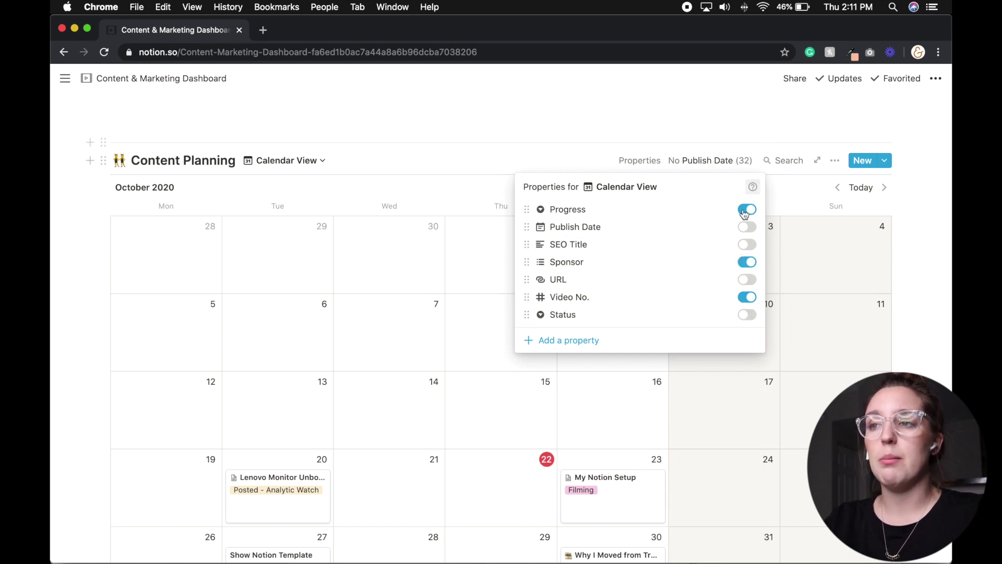
click(757, 132)
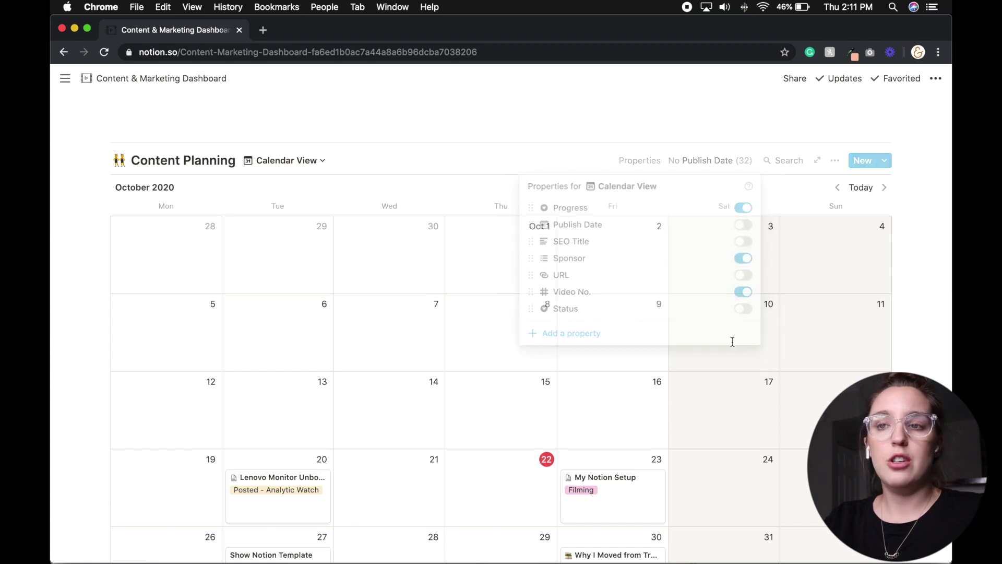
scroll(732, 342, down, 2)
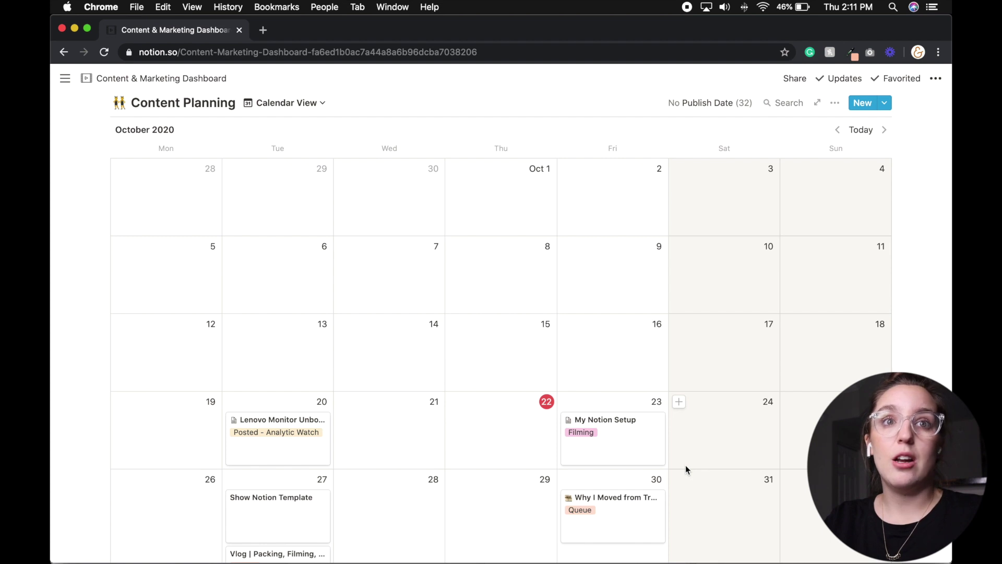
scroll(685, 465, down, 2)
scroll(685, 465, up, 3)
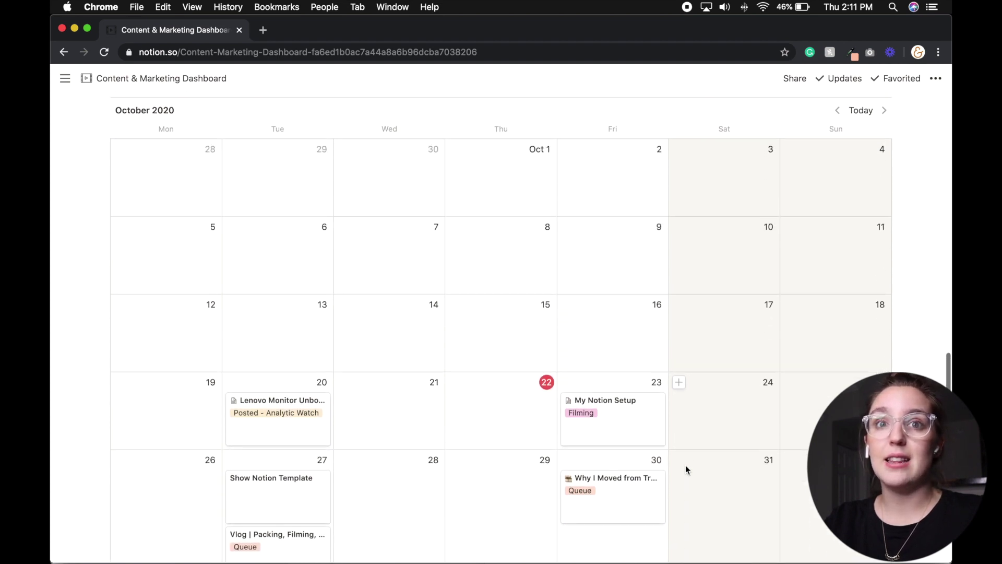
scroll(686, 466, up, 2)
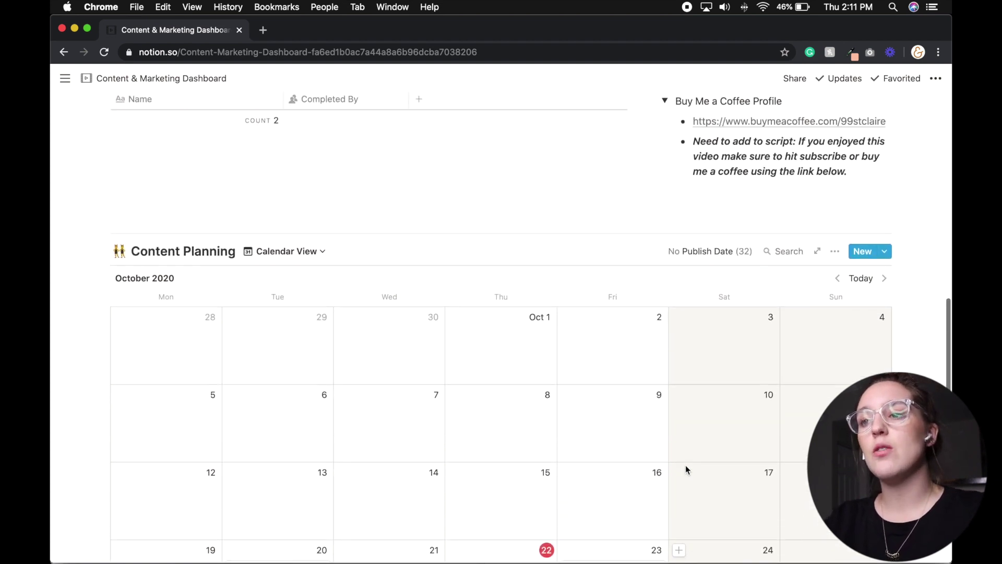
scroll(685, 469, down, 4)
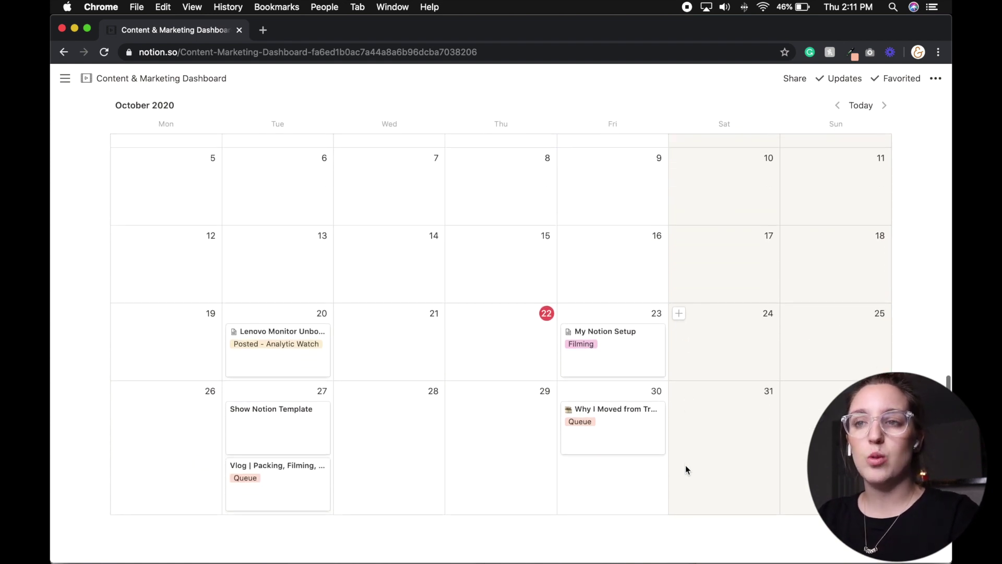